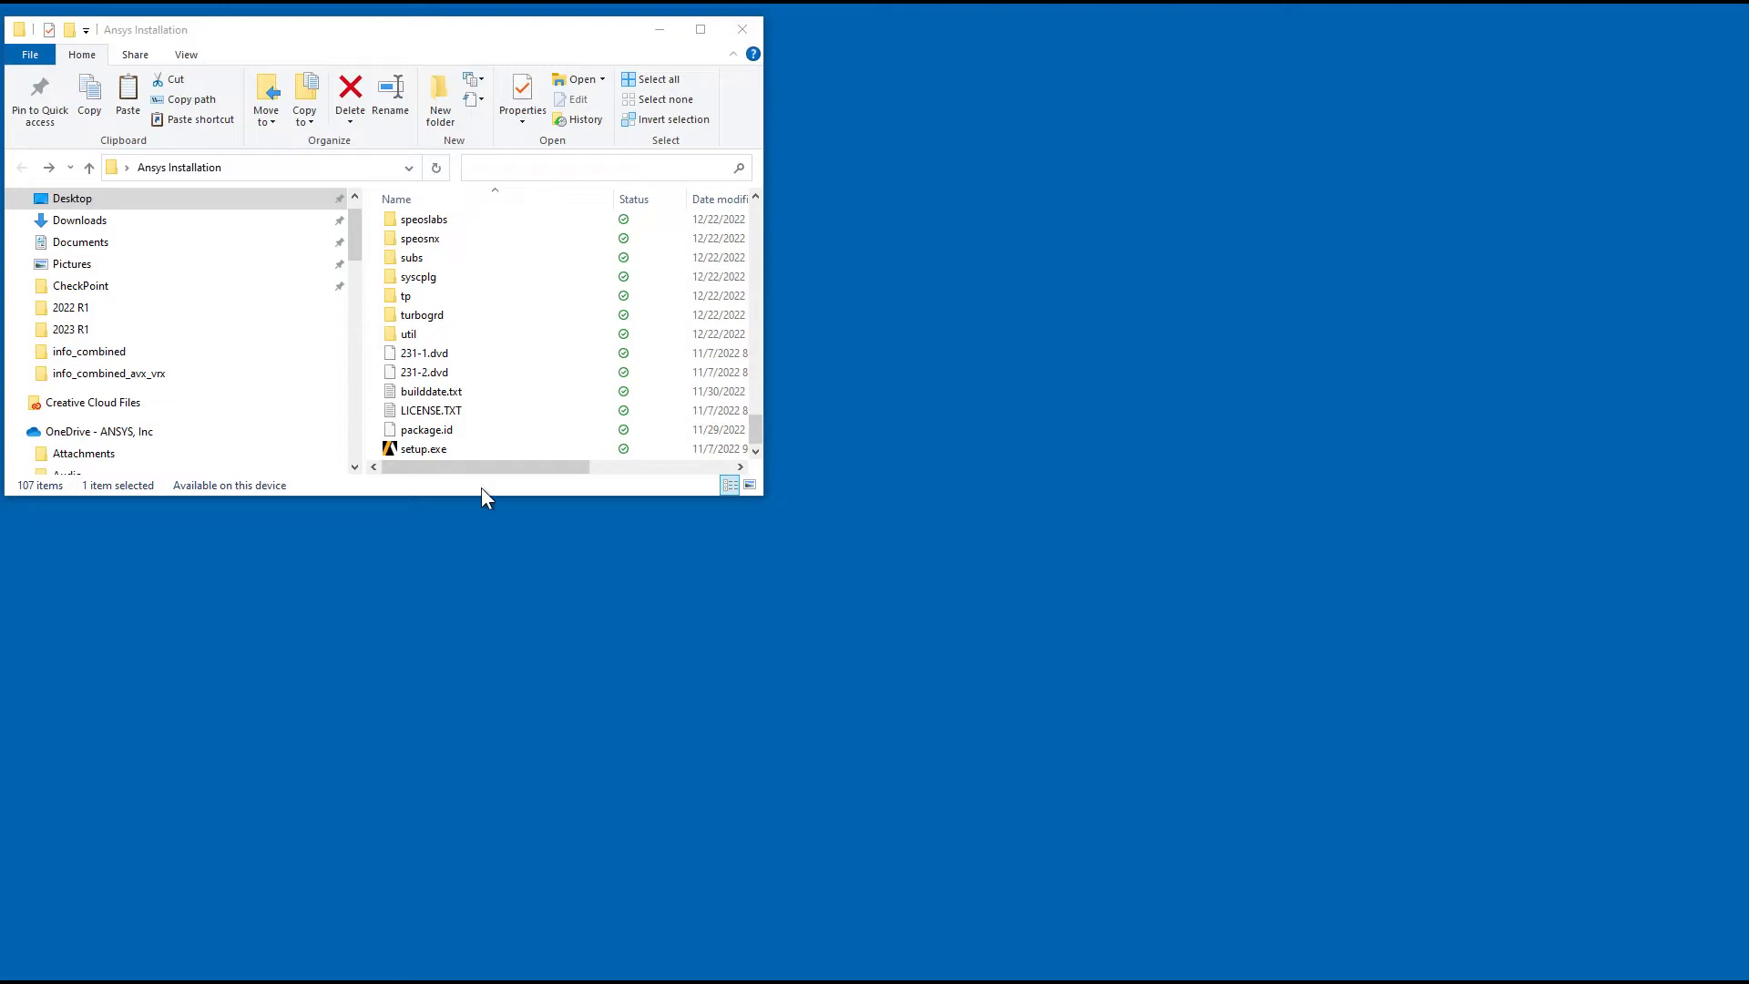
Select setup.exe in the Ansys Installation folder and bring up its context menu
click(430, 449)
right_click(431, 450)
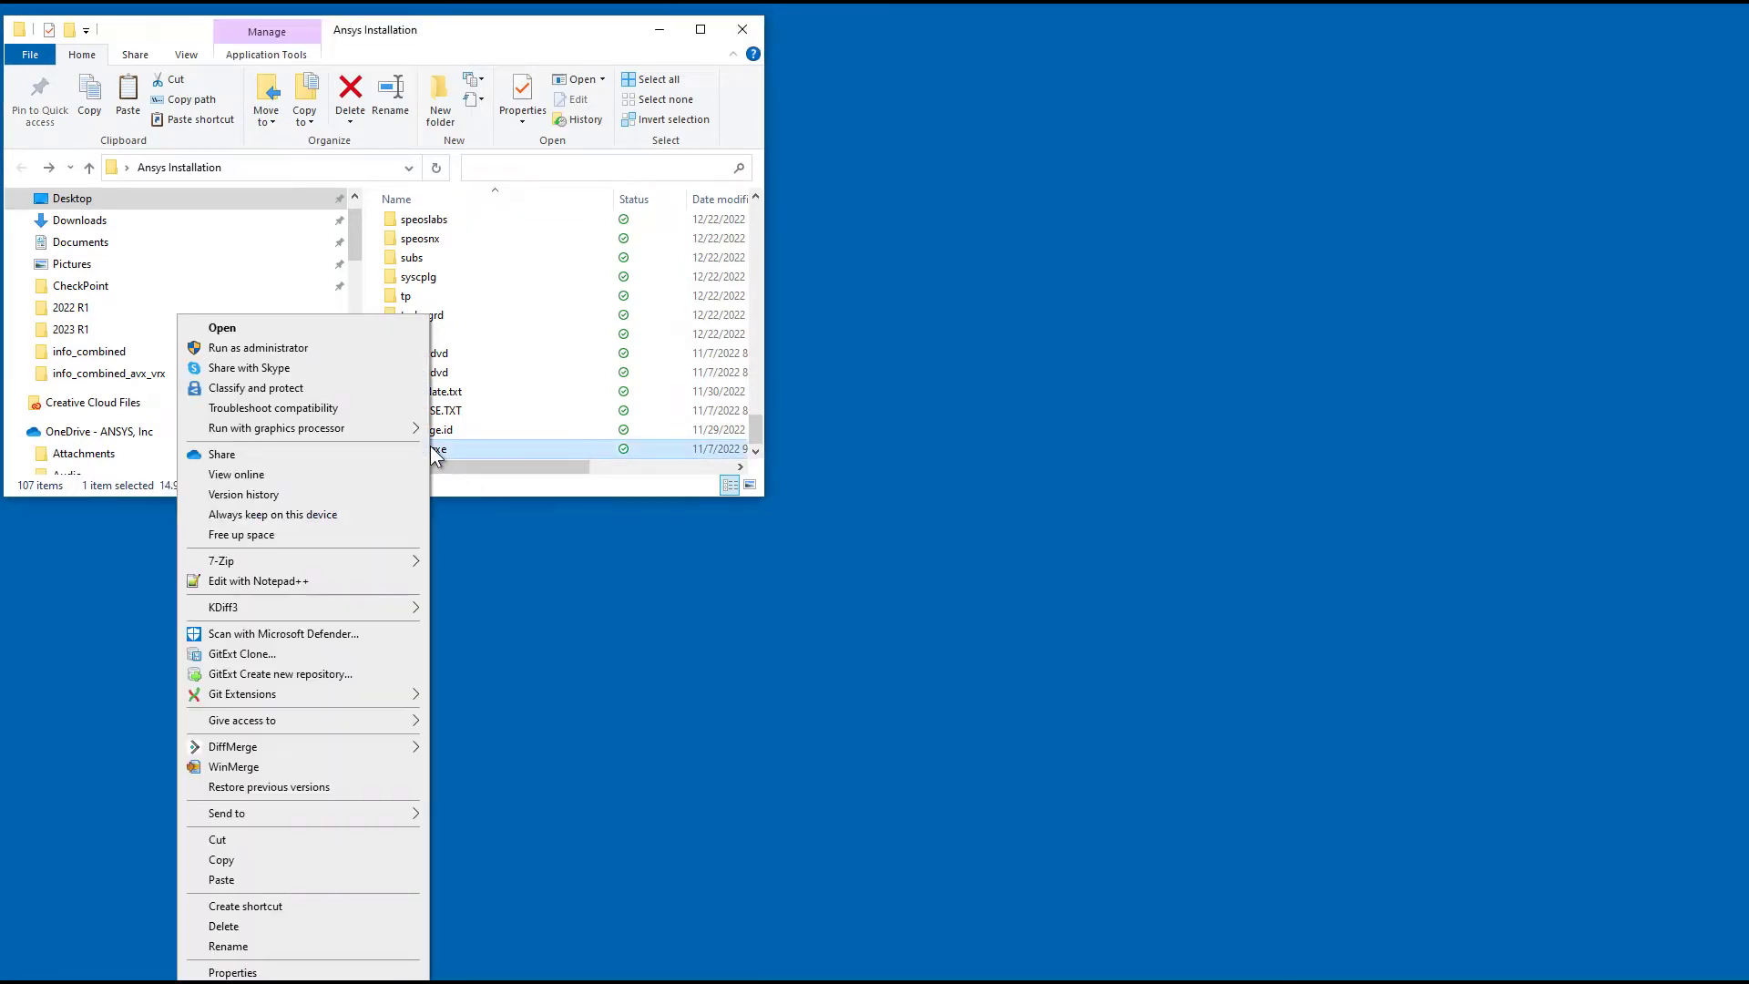
Run setup.exe as administrator and accept the license agreement with I AGREE
click(308, 348)
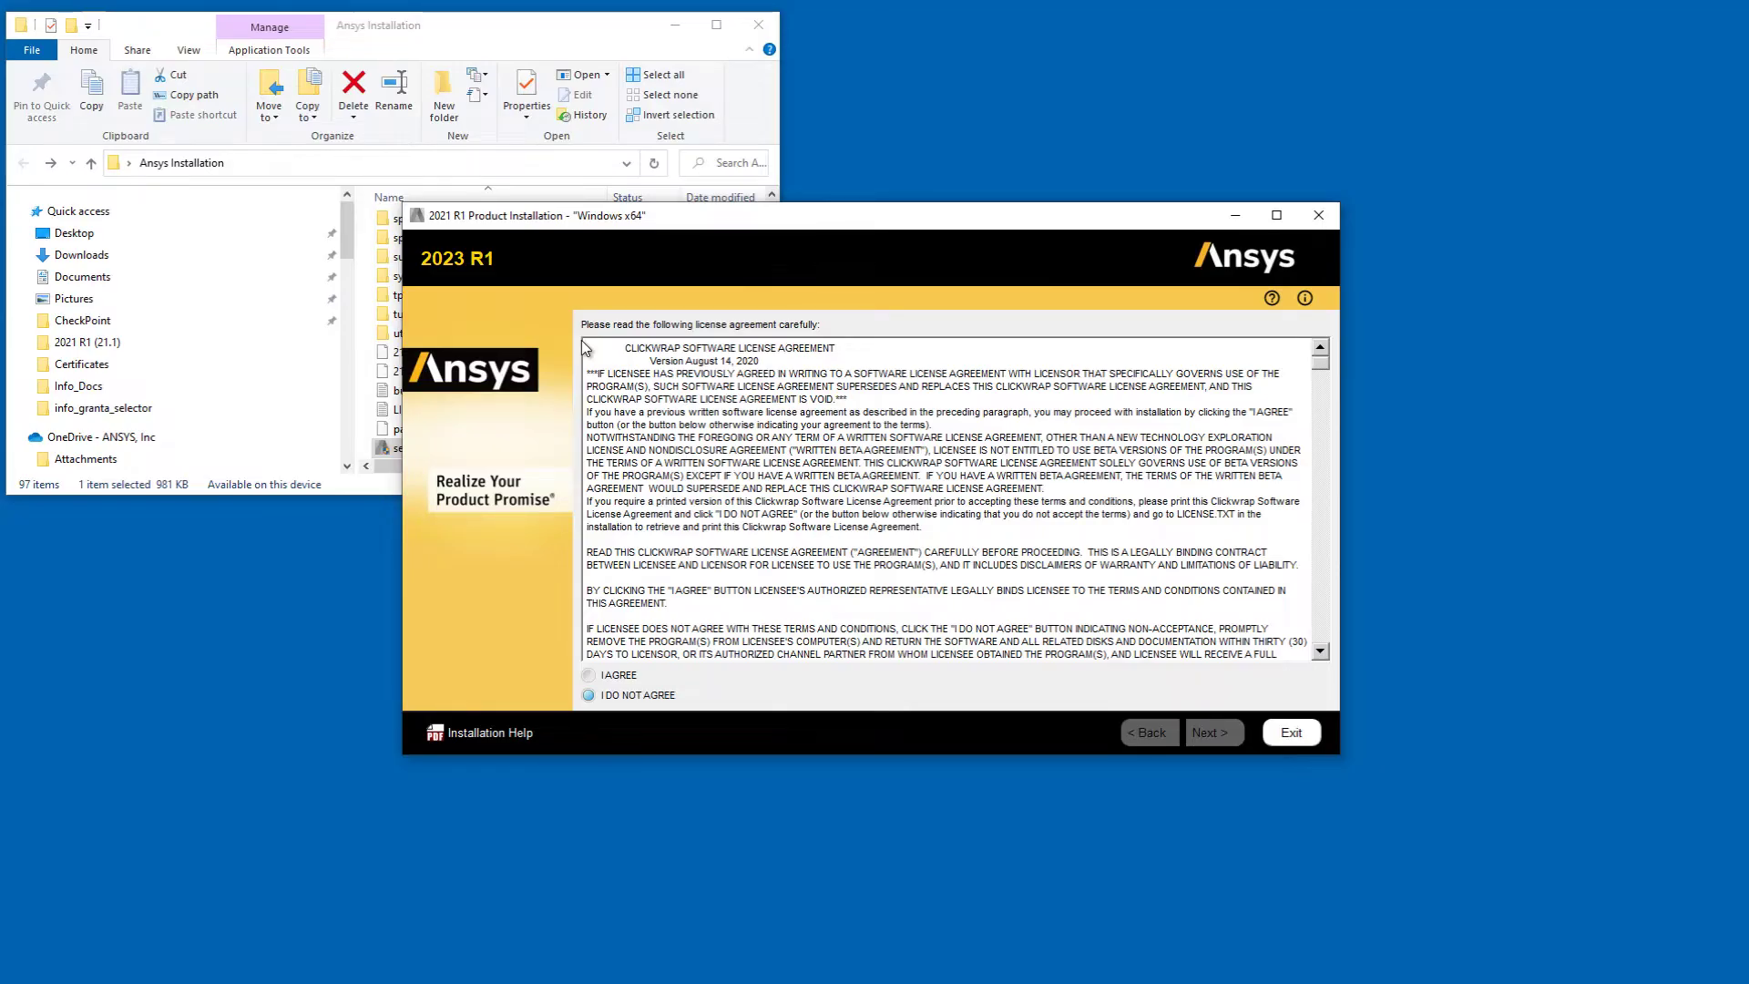
click(589, 676)
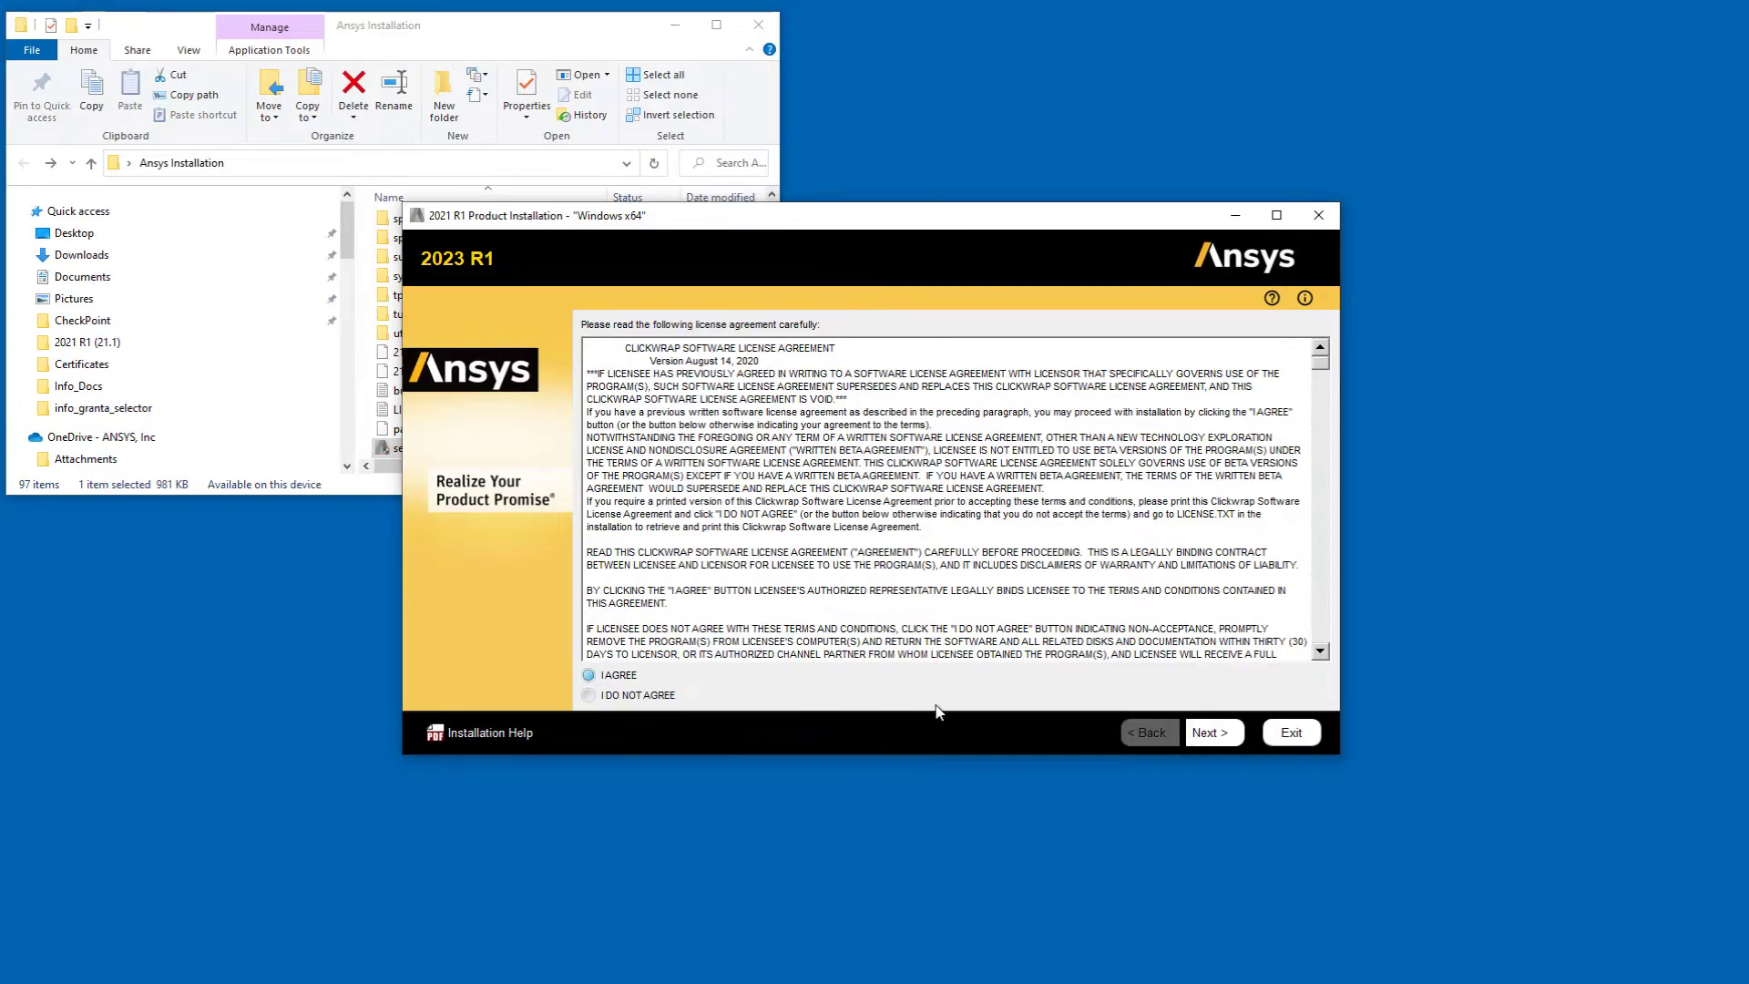
click(1193, 734)
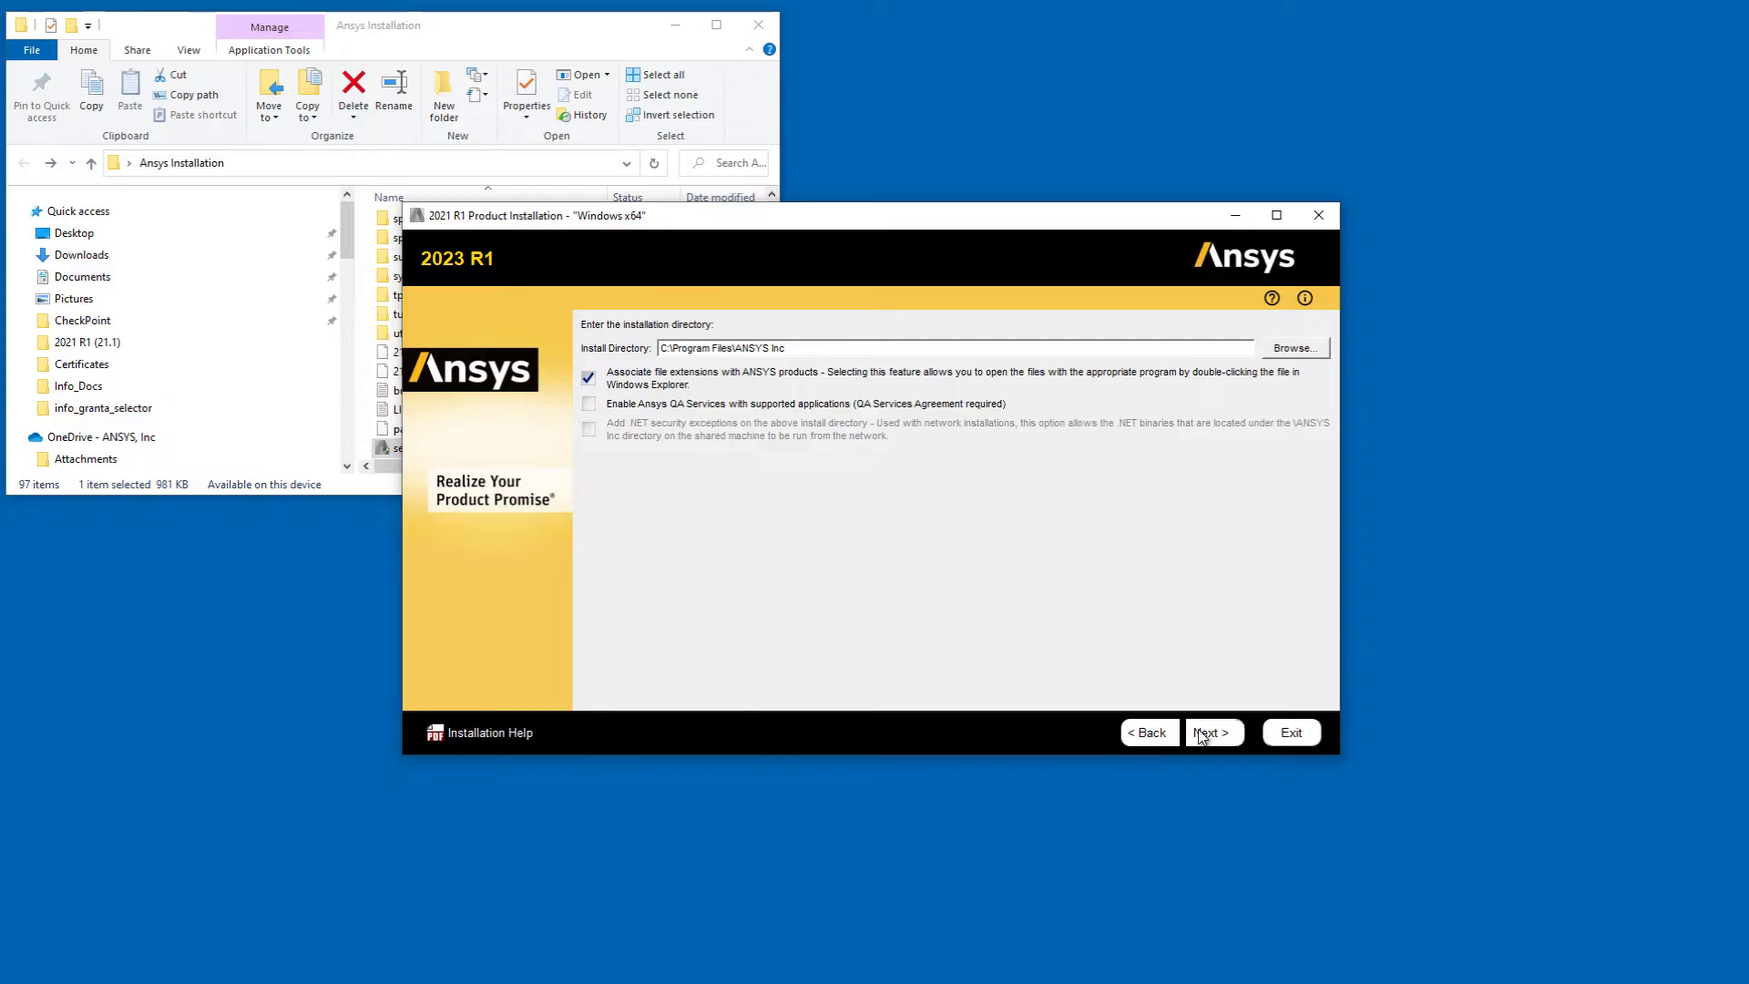
Accept the default install directory C:\Program Files\ANSYS Inc
click(1200, 735)
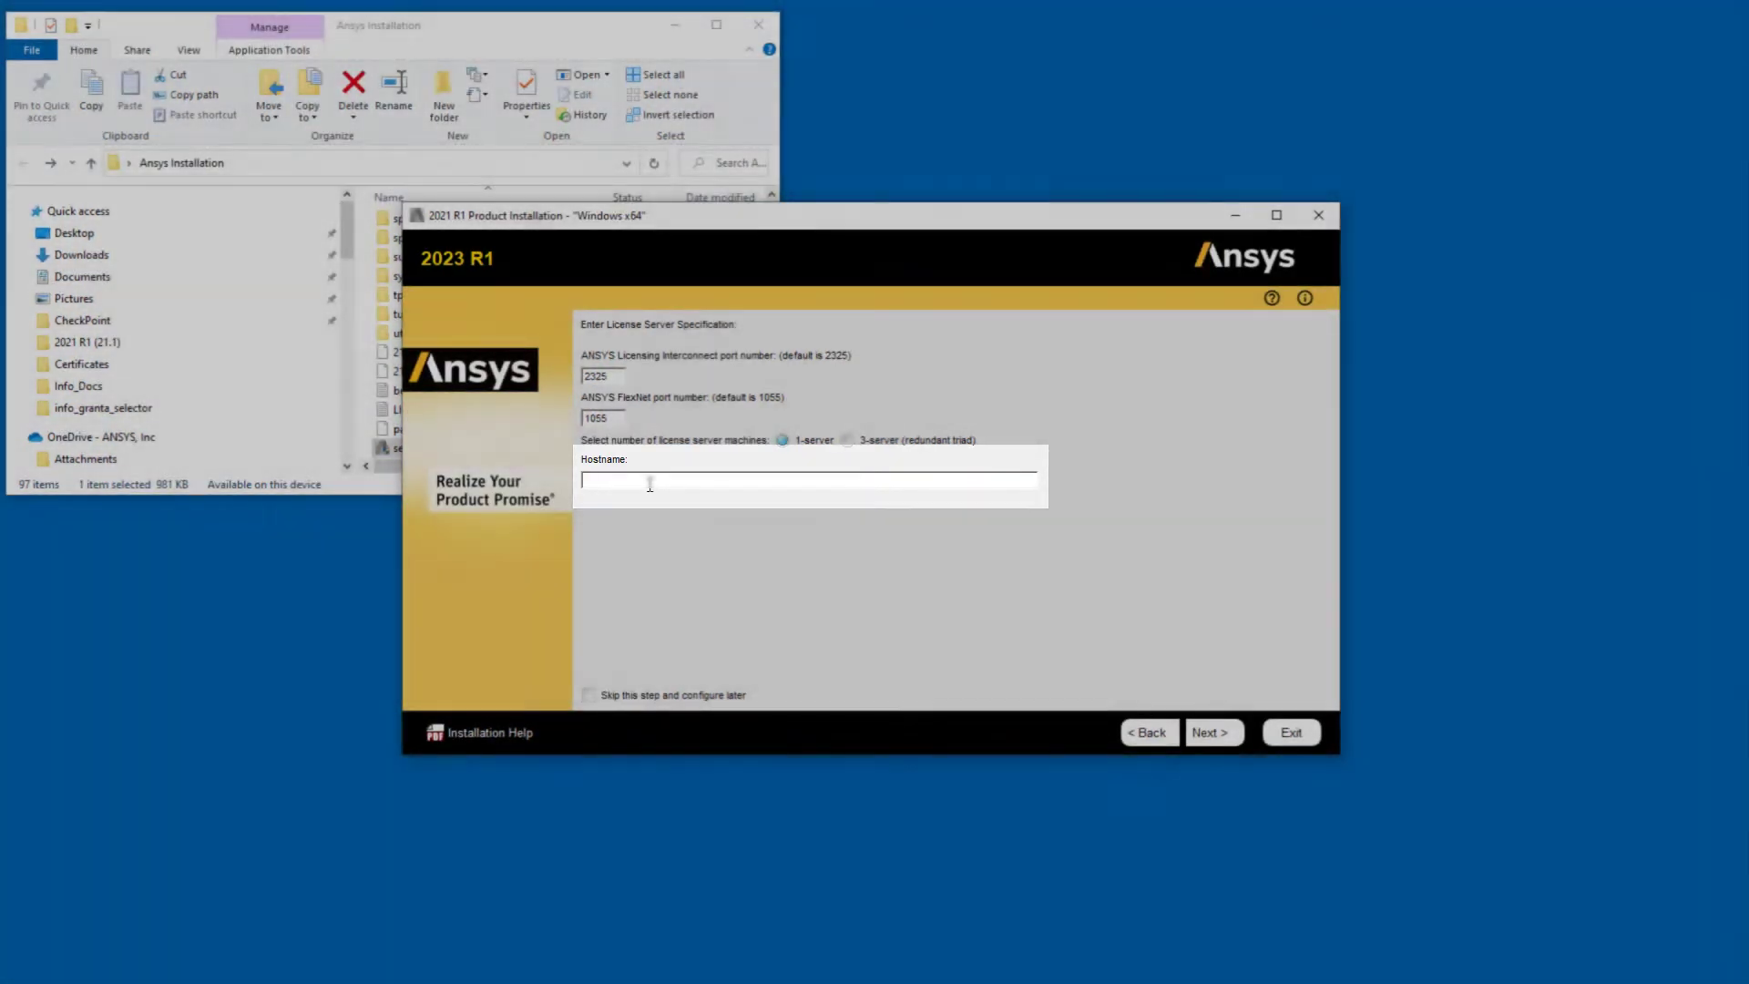
Paste the license server hostname, keeping ports 2325 and 1055
key(ctrl+v)
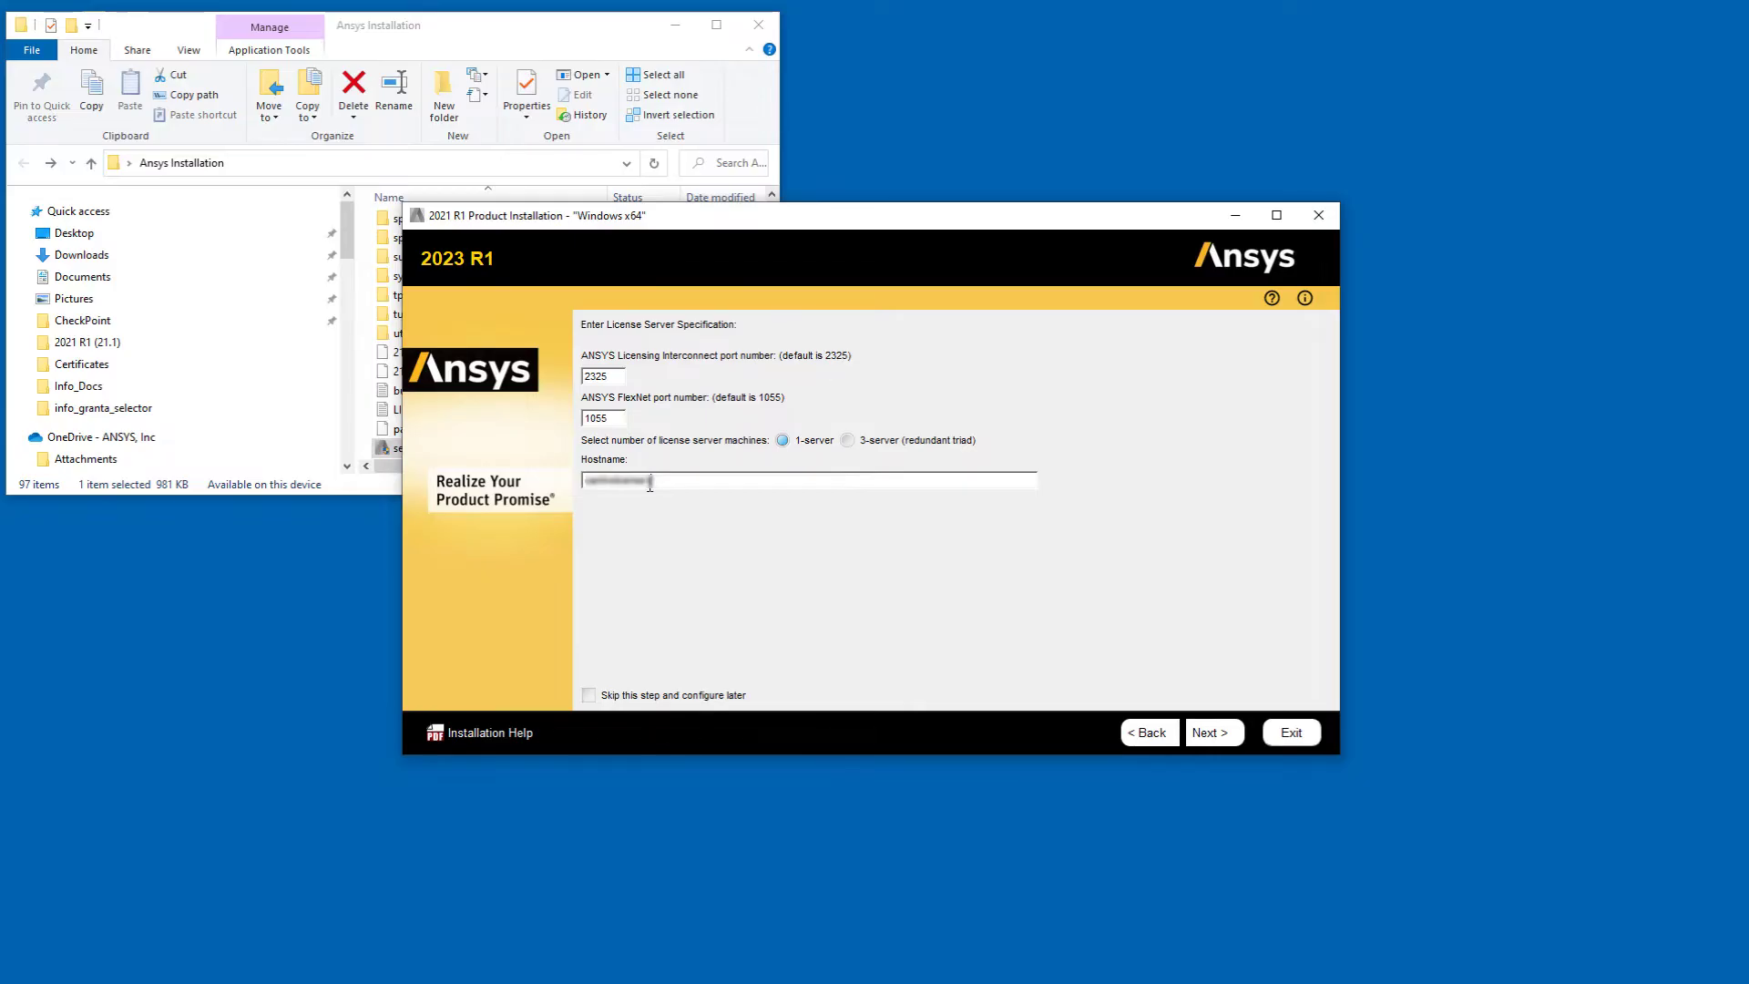
click(1211, 734)
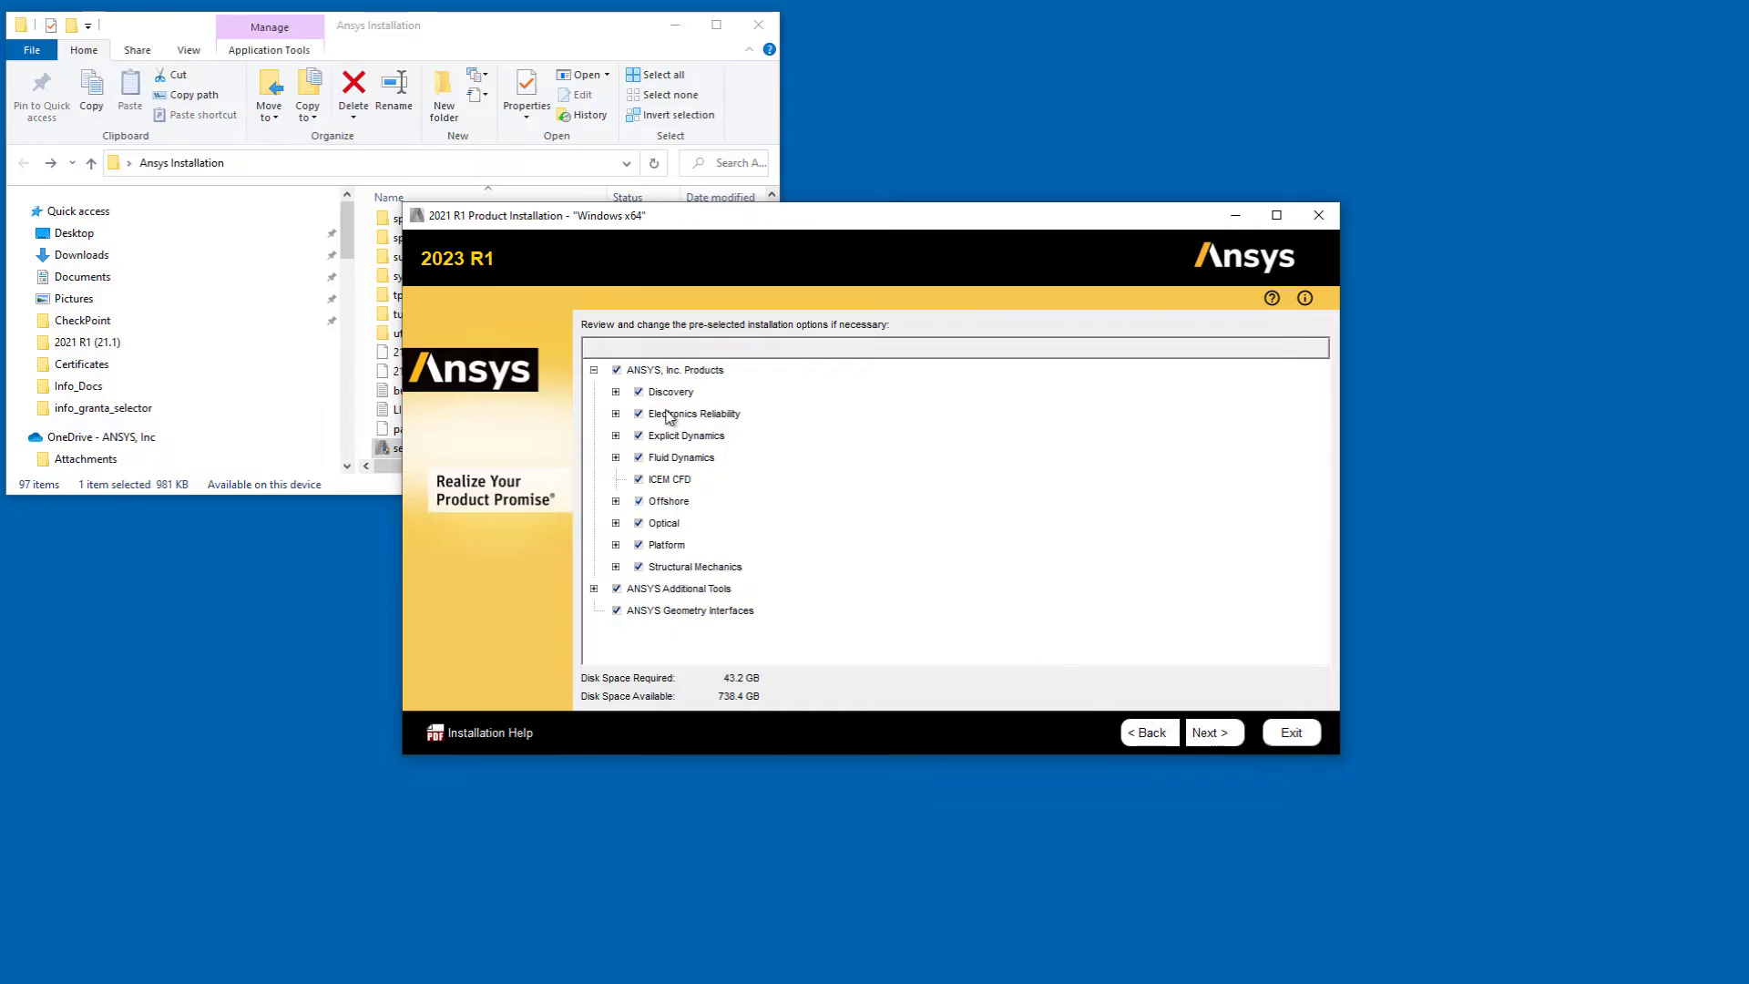
Clear all products, then select only Platform, Structural Mechanics and ANSYS Geometry Interfaces
click(616, 369)
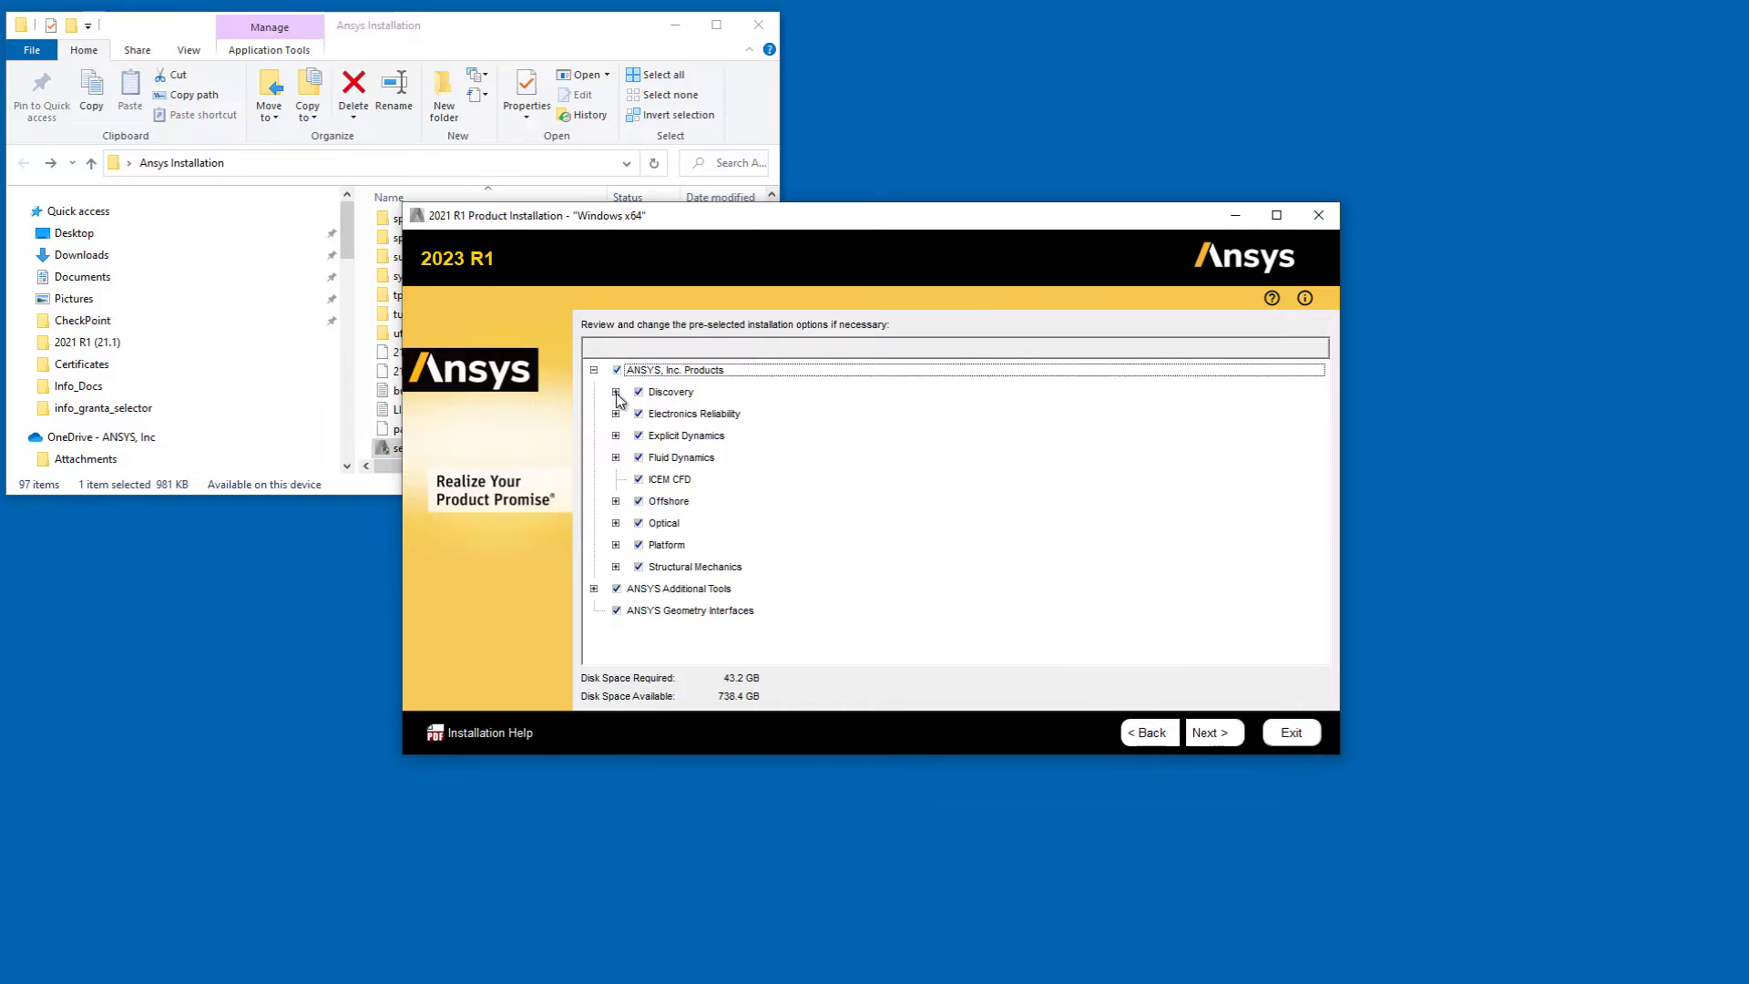
click(617, 589)
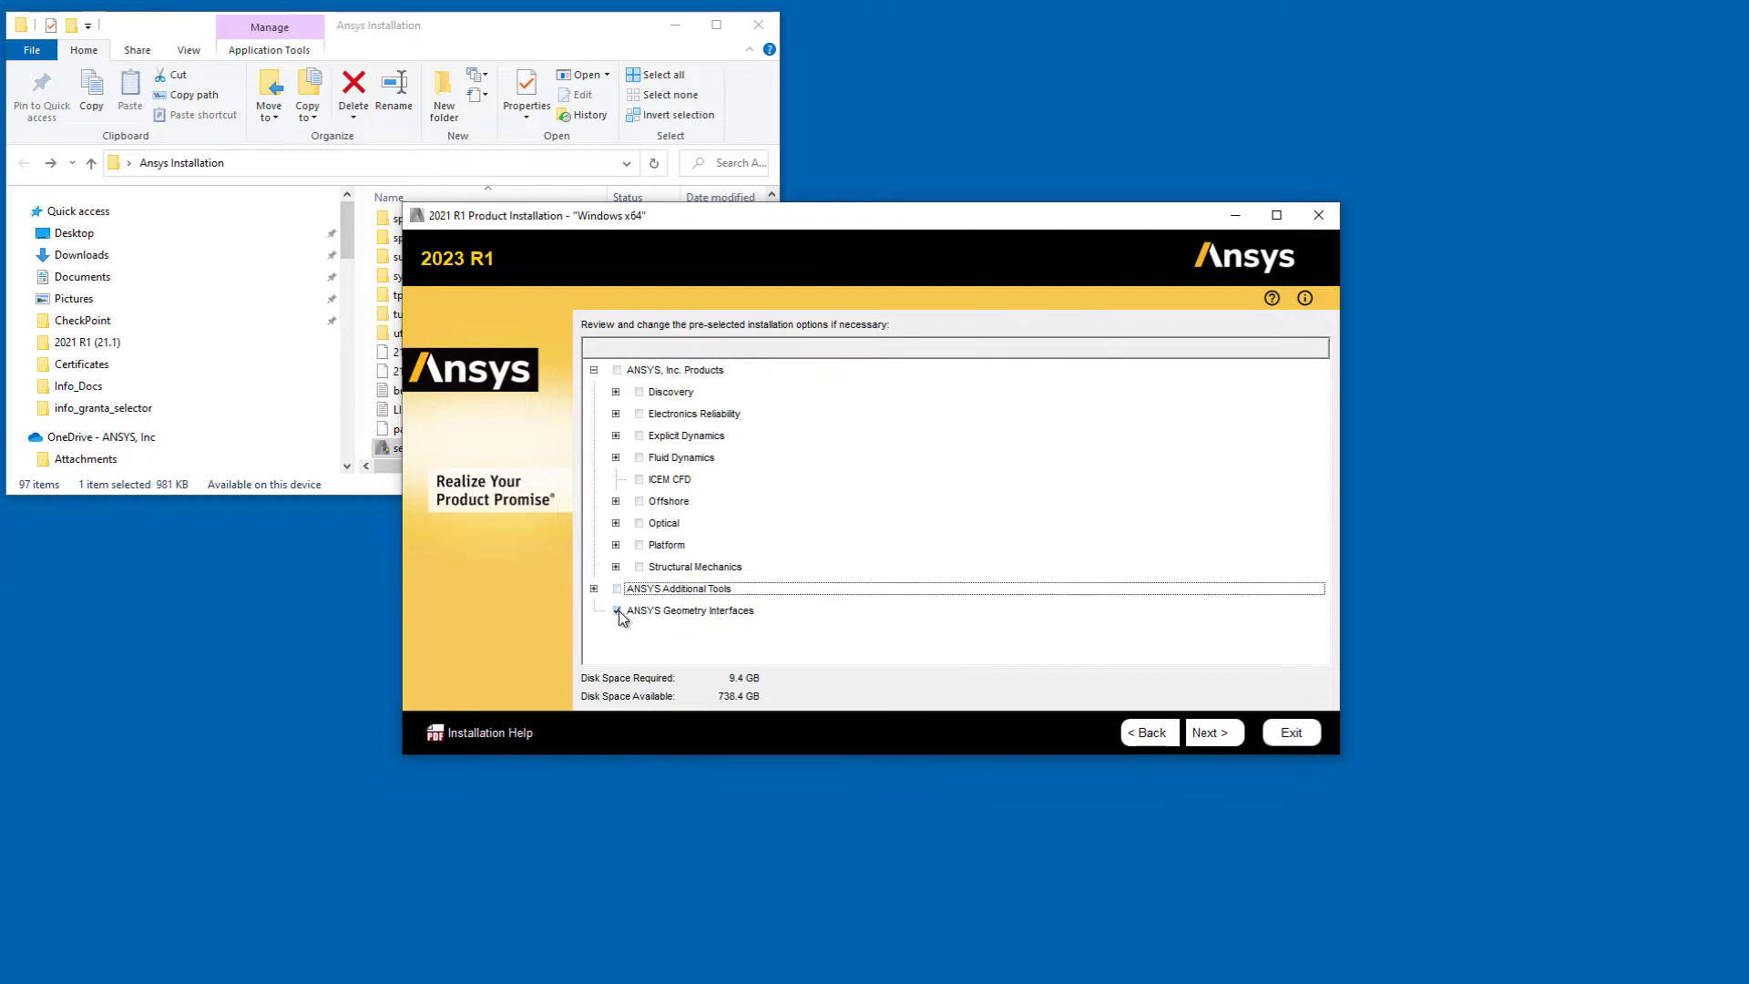
click(618, 611)
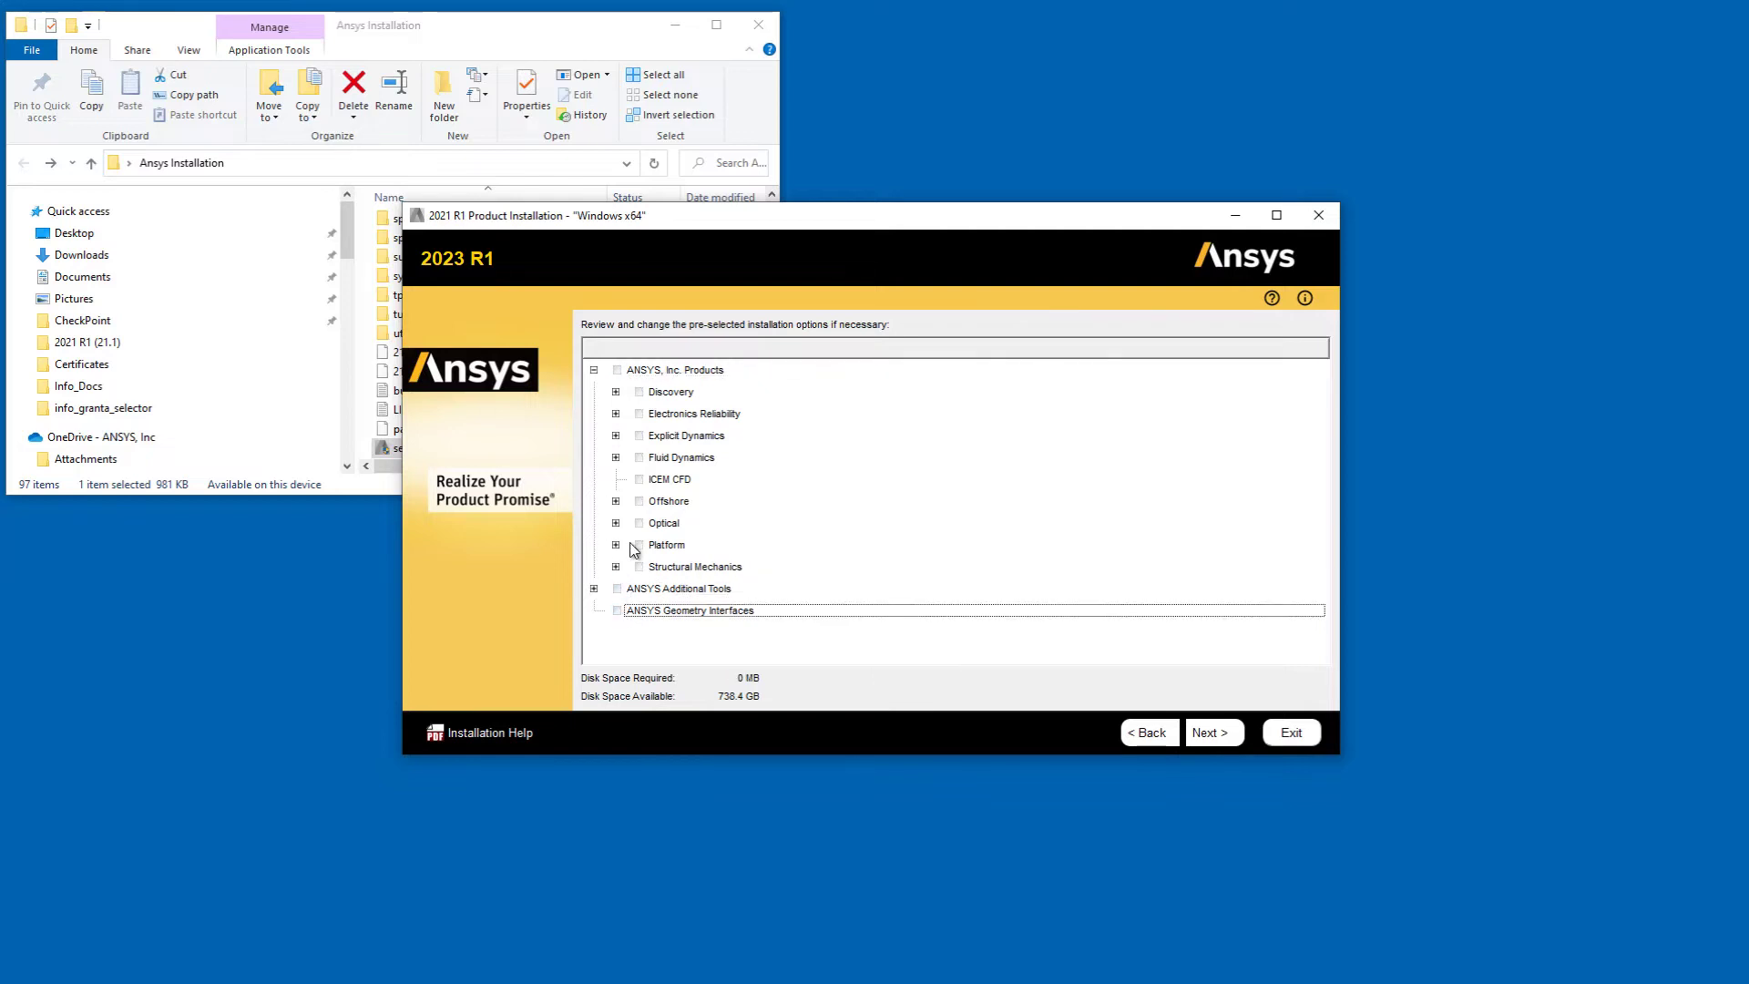
click(640, 546)
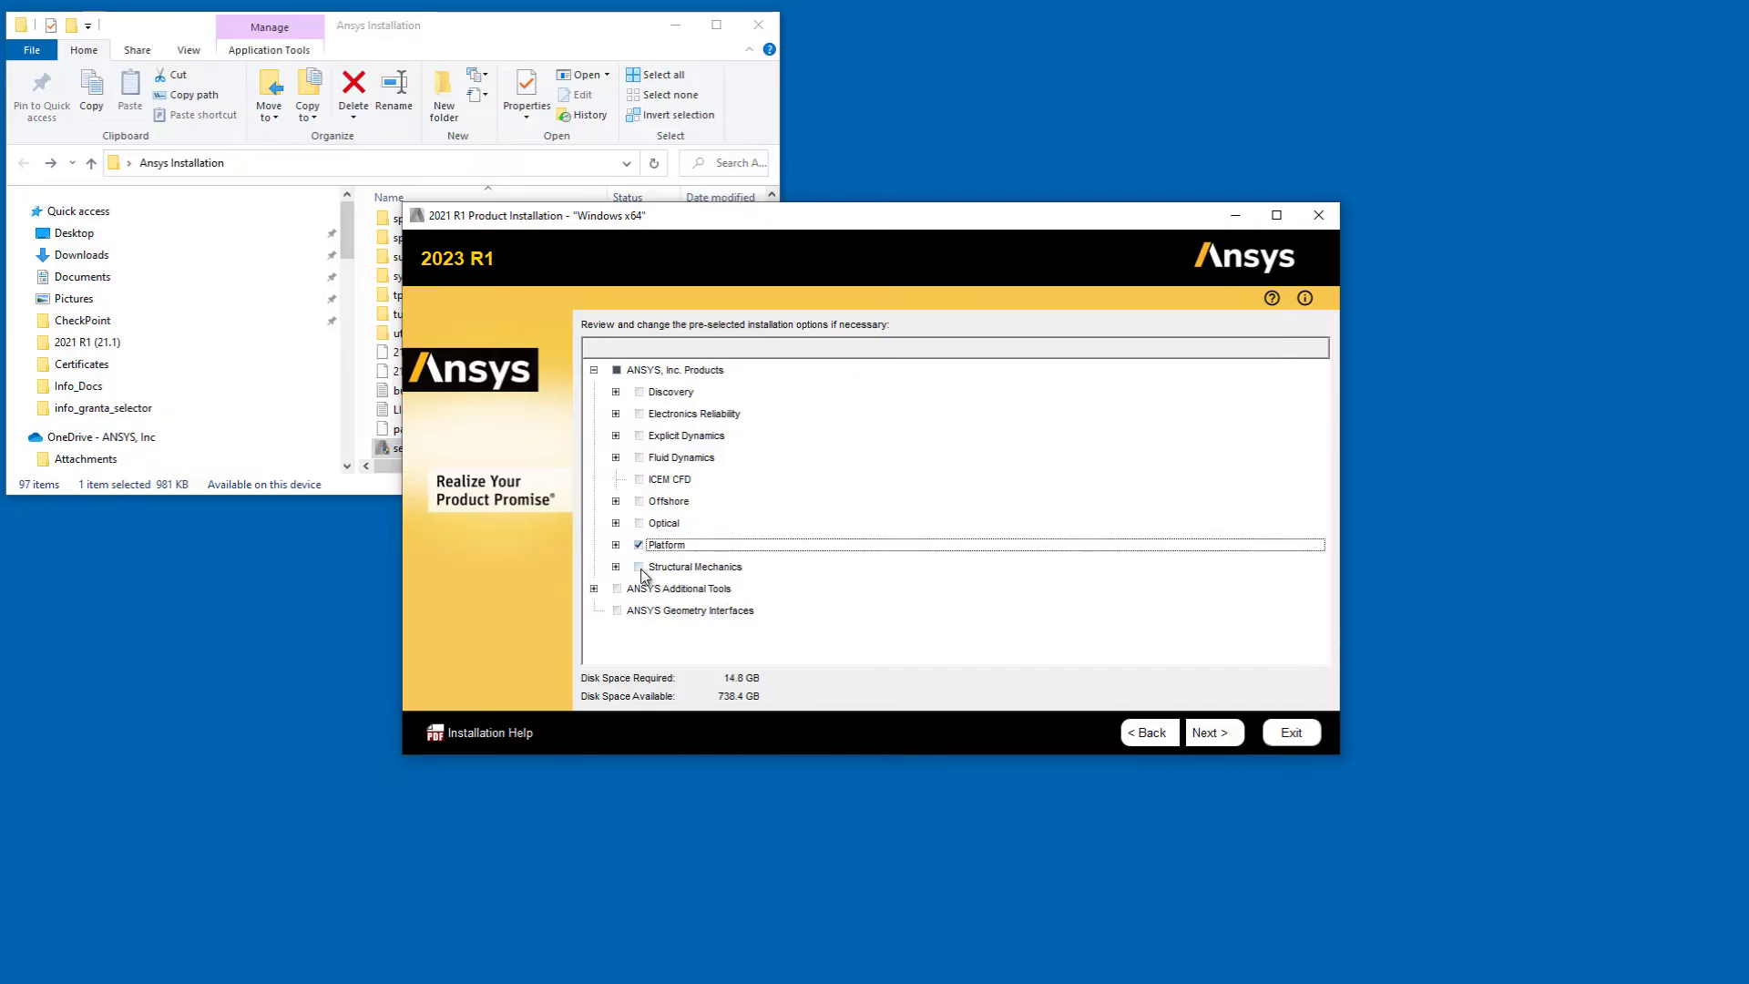
click(643, 569)
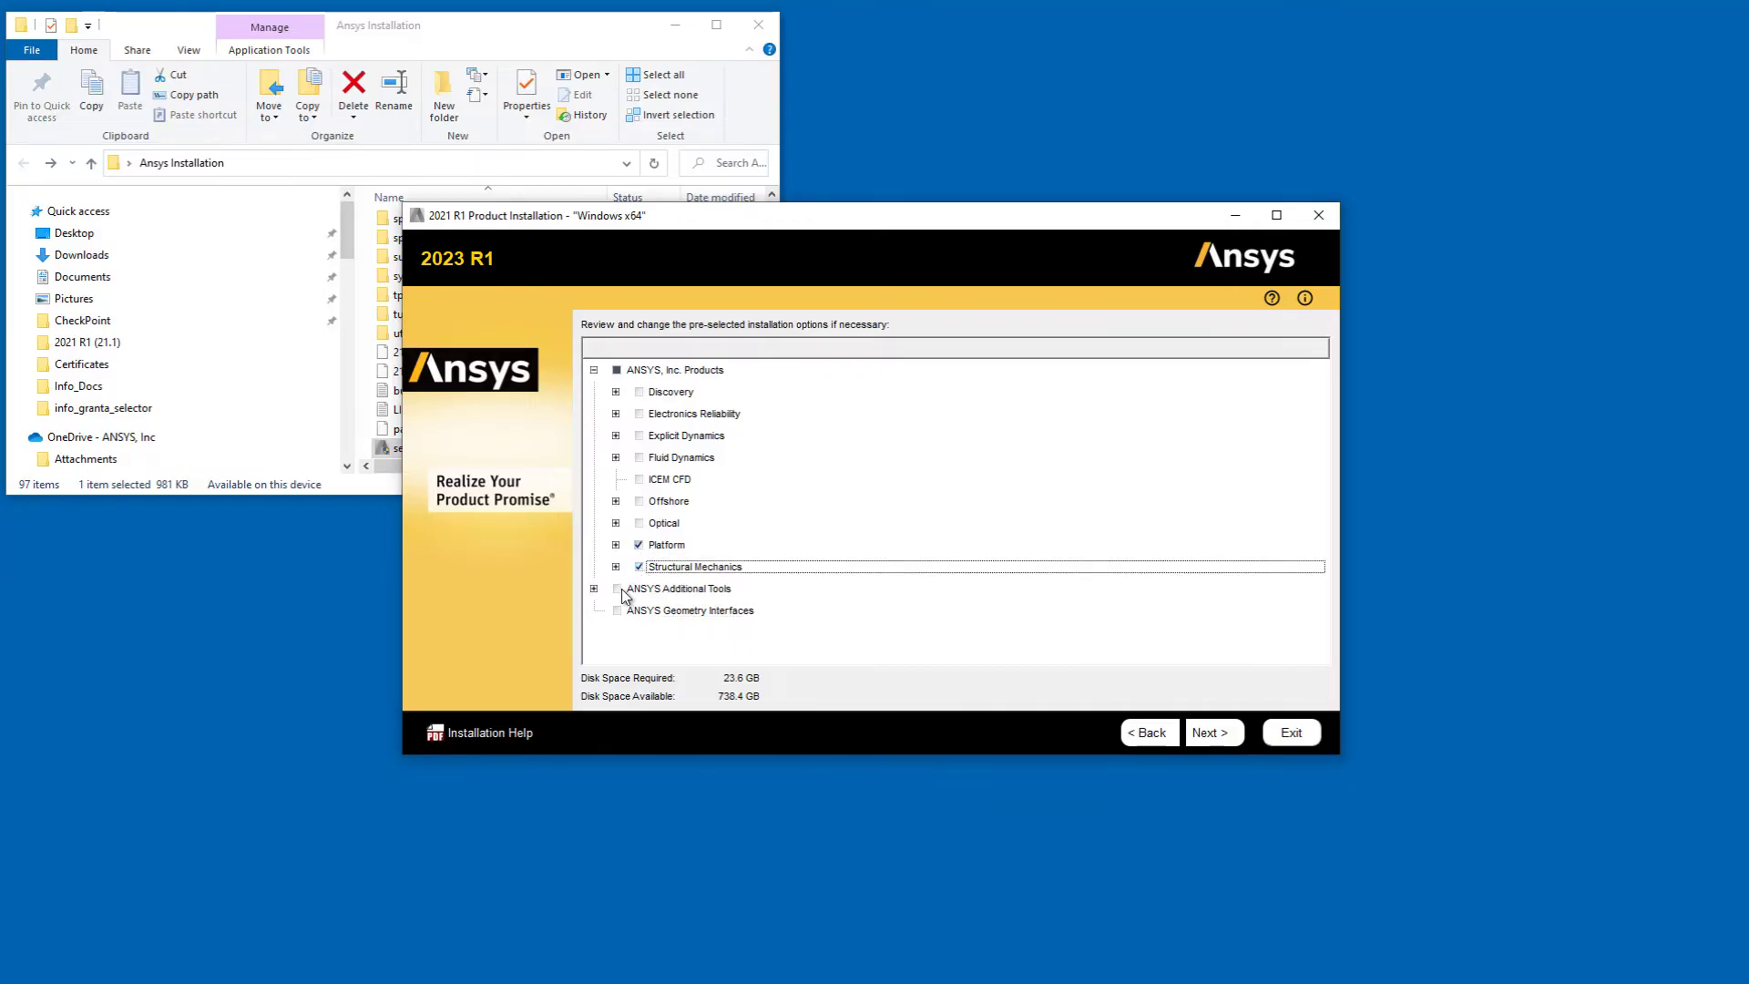
click(619, 612)
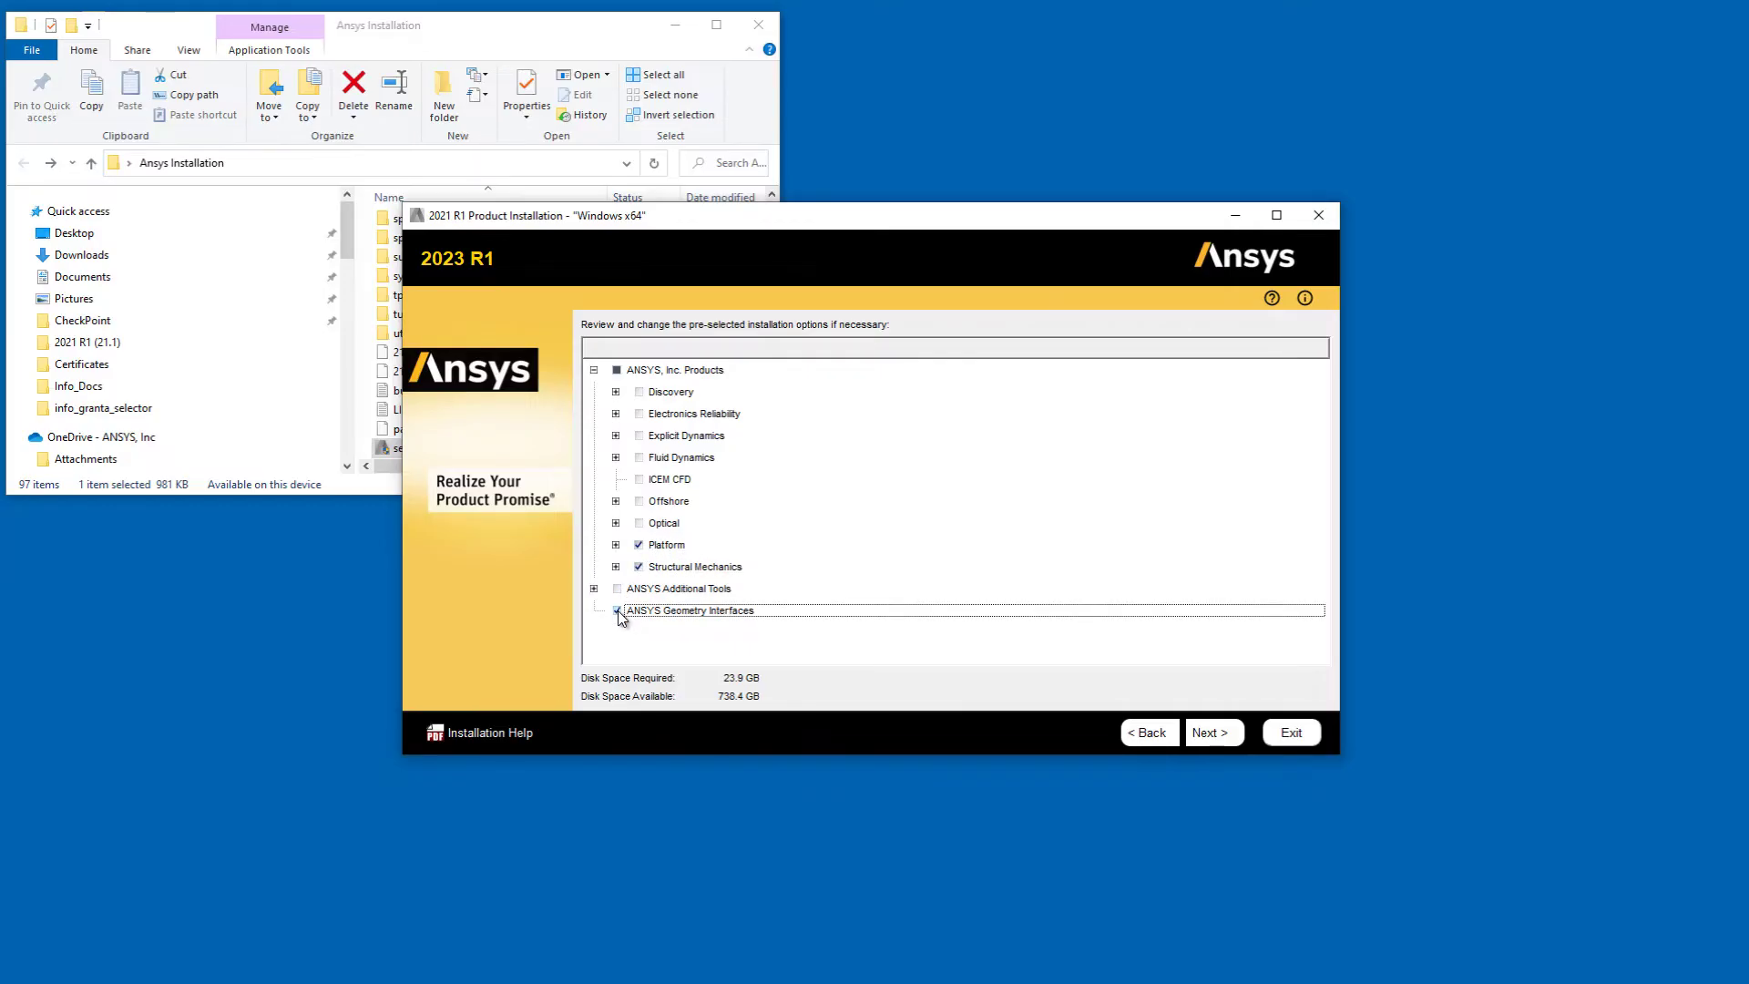
click(618, 611)
click(1211, 736)
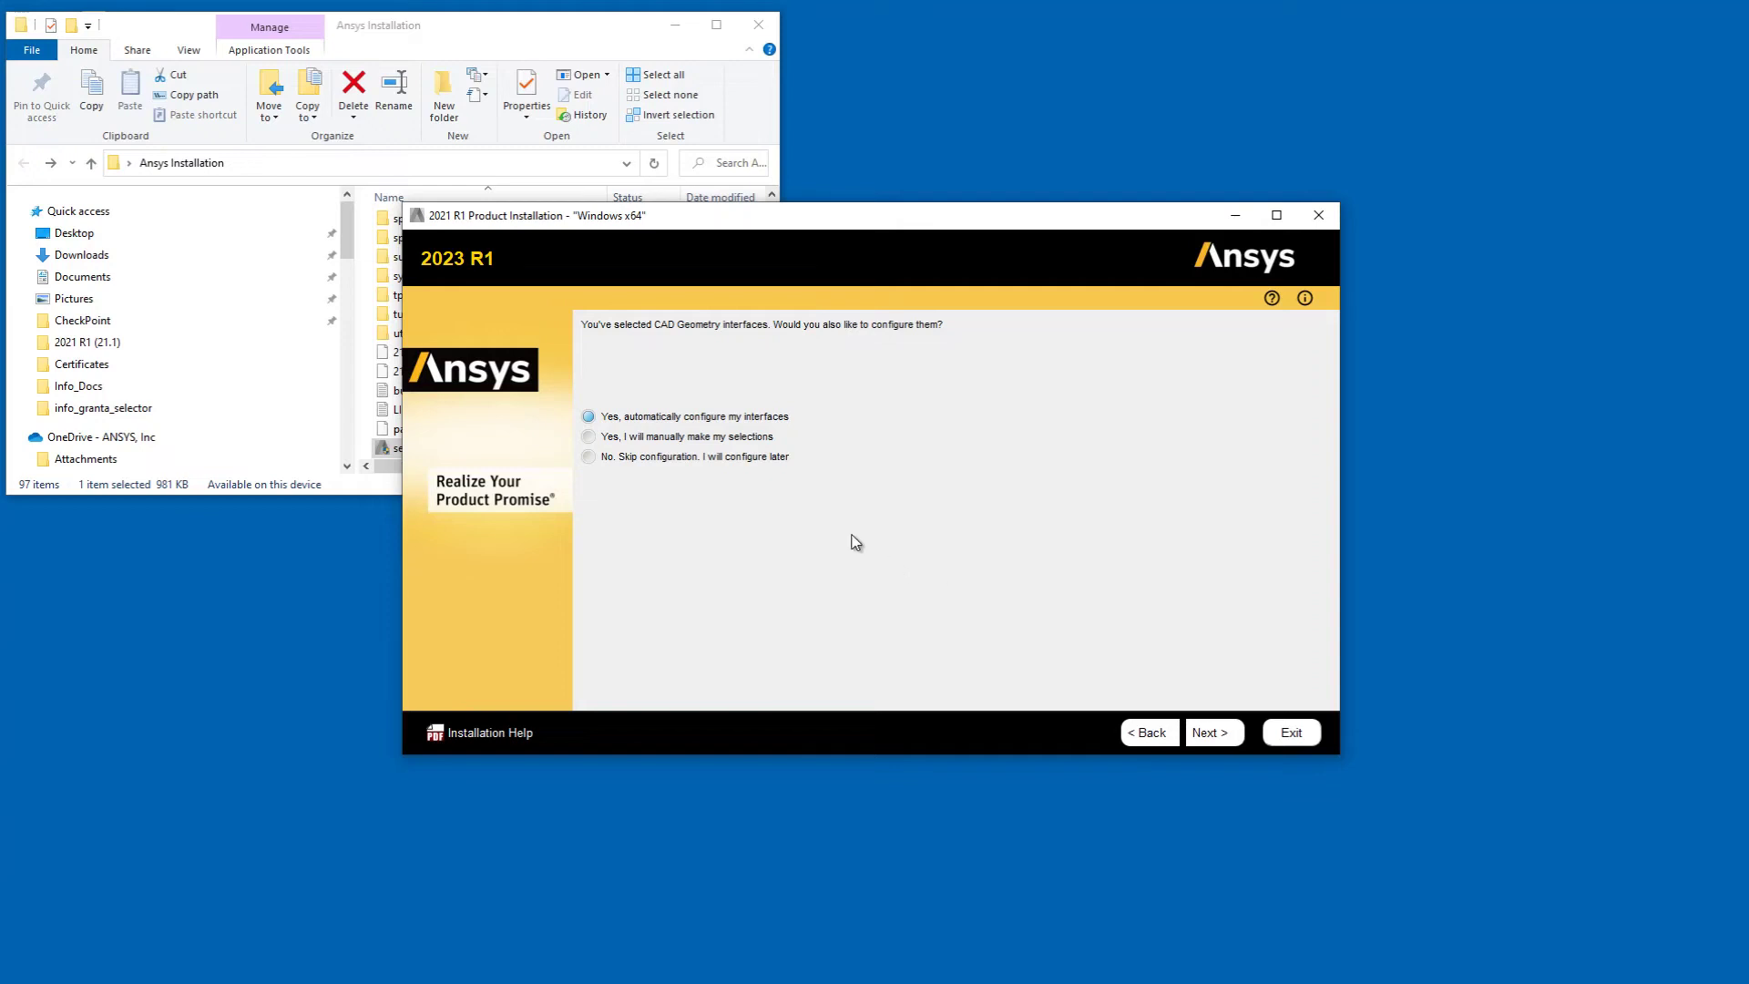
Choose manual CAD selection and uncheck ACIS, Catia V4/V5, Creo Elements/Direct, JTOpen, Parasolid, Solid Edge, SOLIDWORKS
click(589, 437)
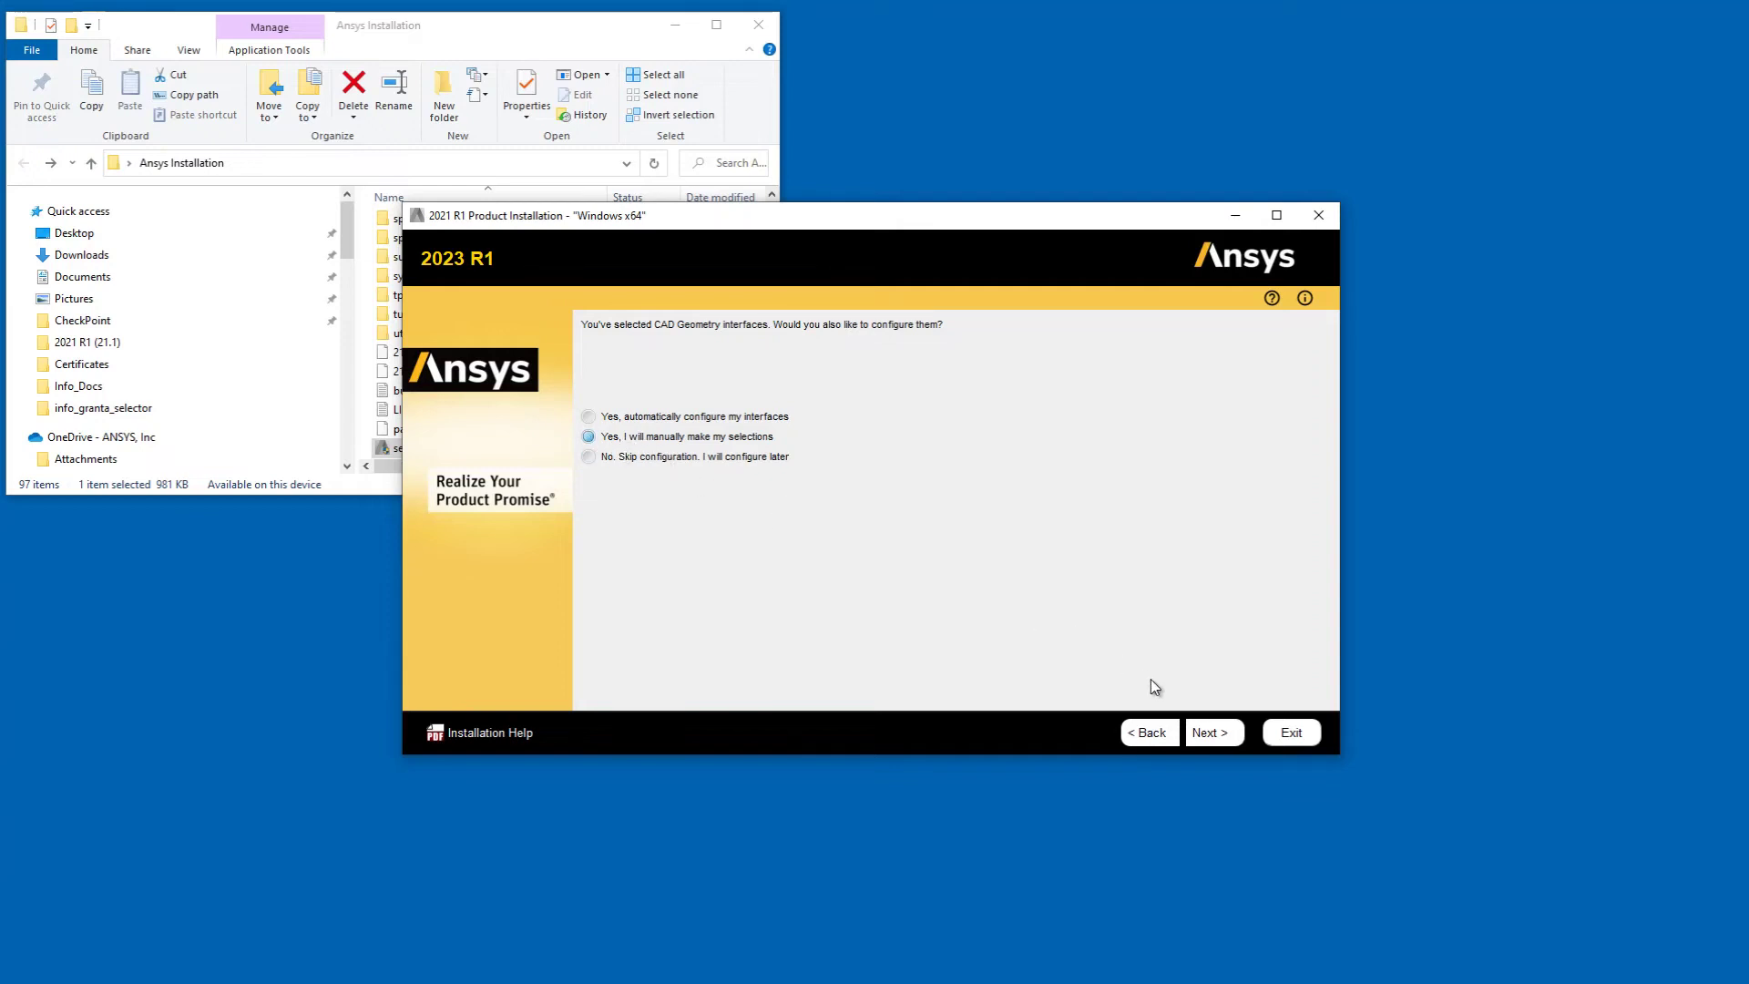
click(1206, 734)
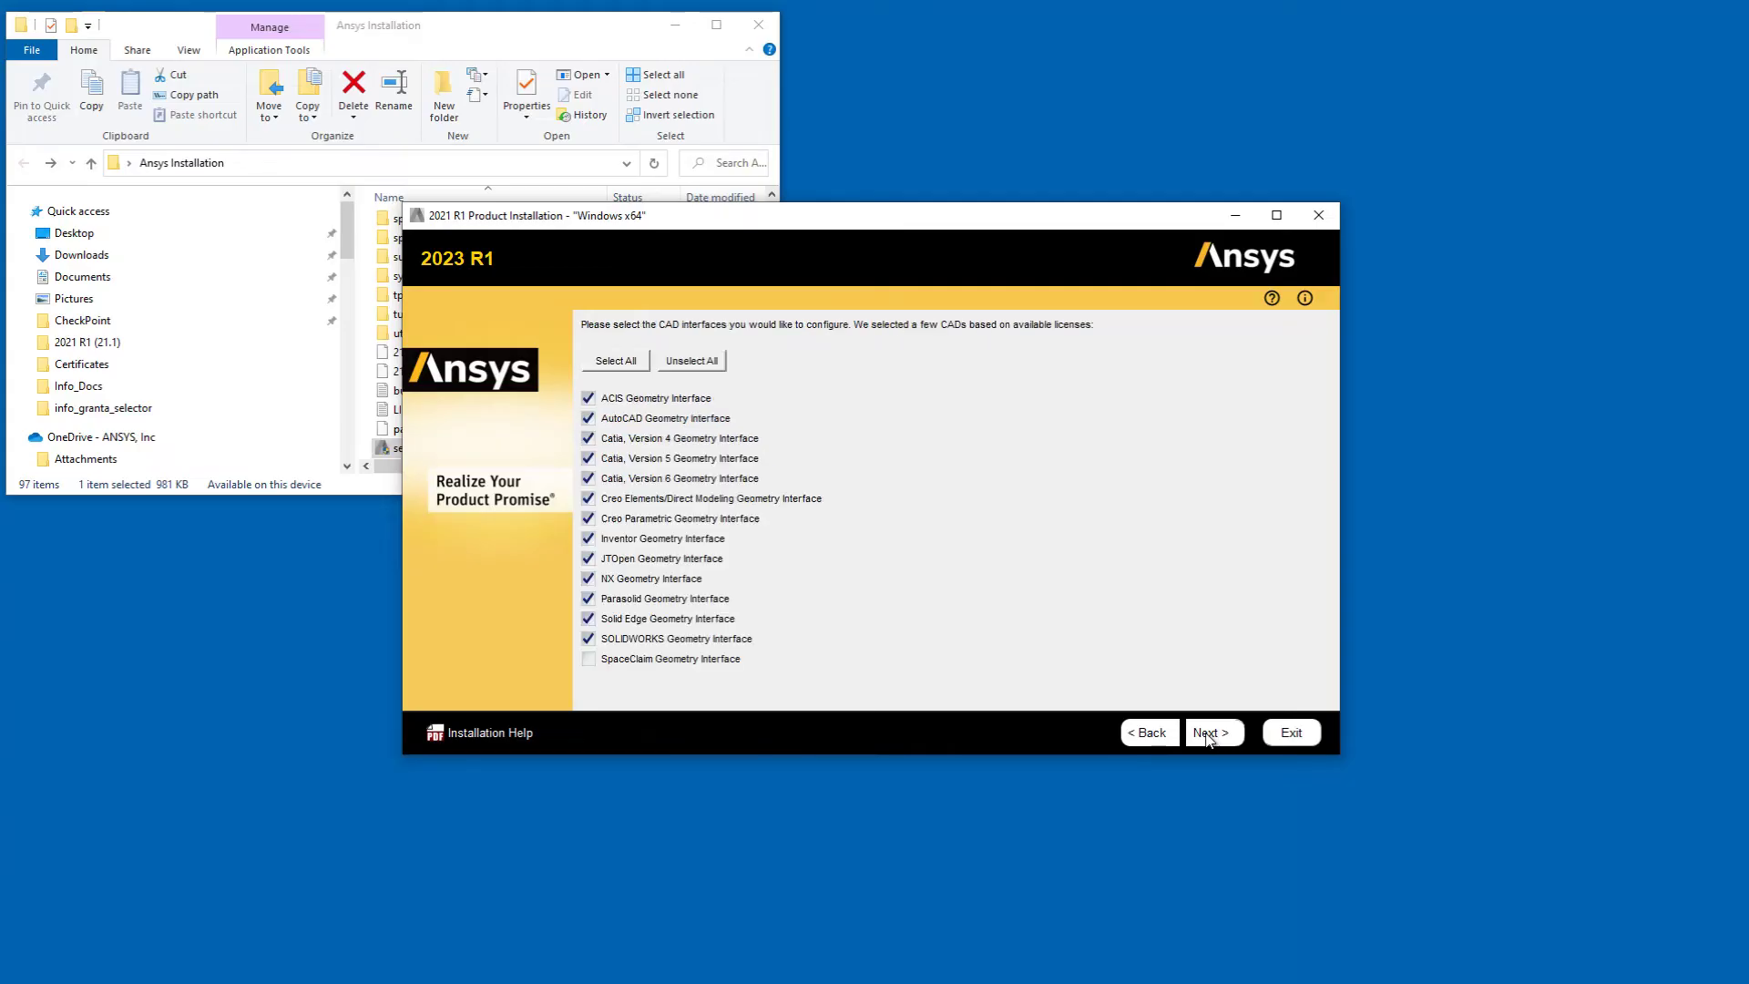
click(589, 398)
click(590, 439)
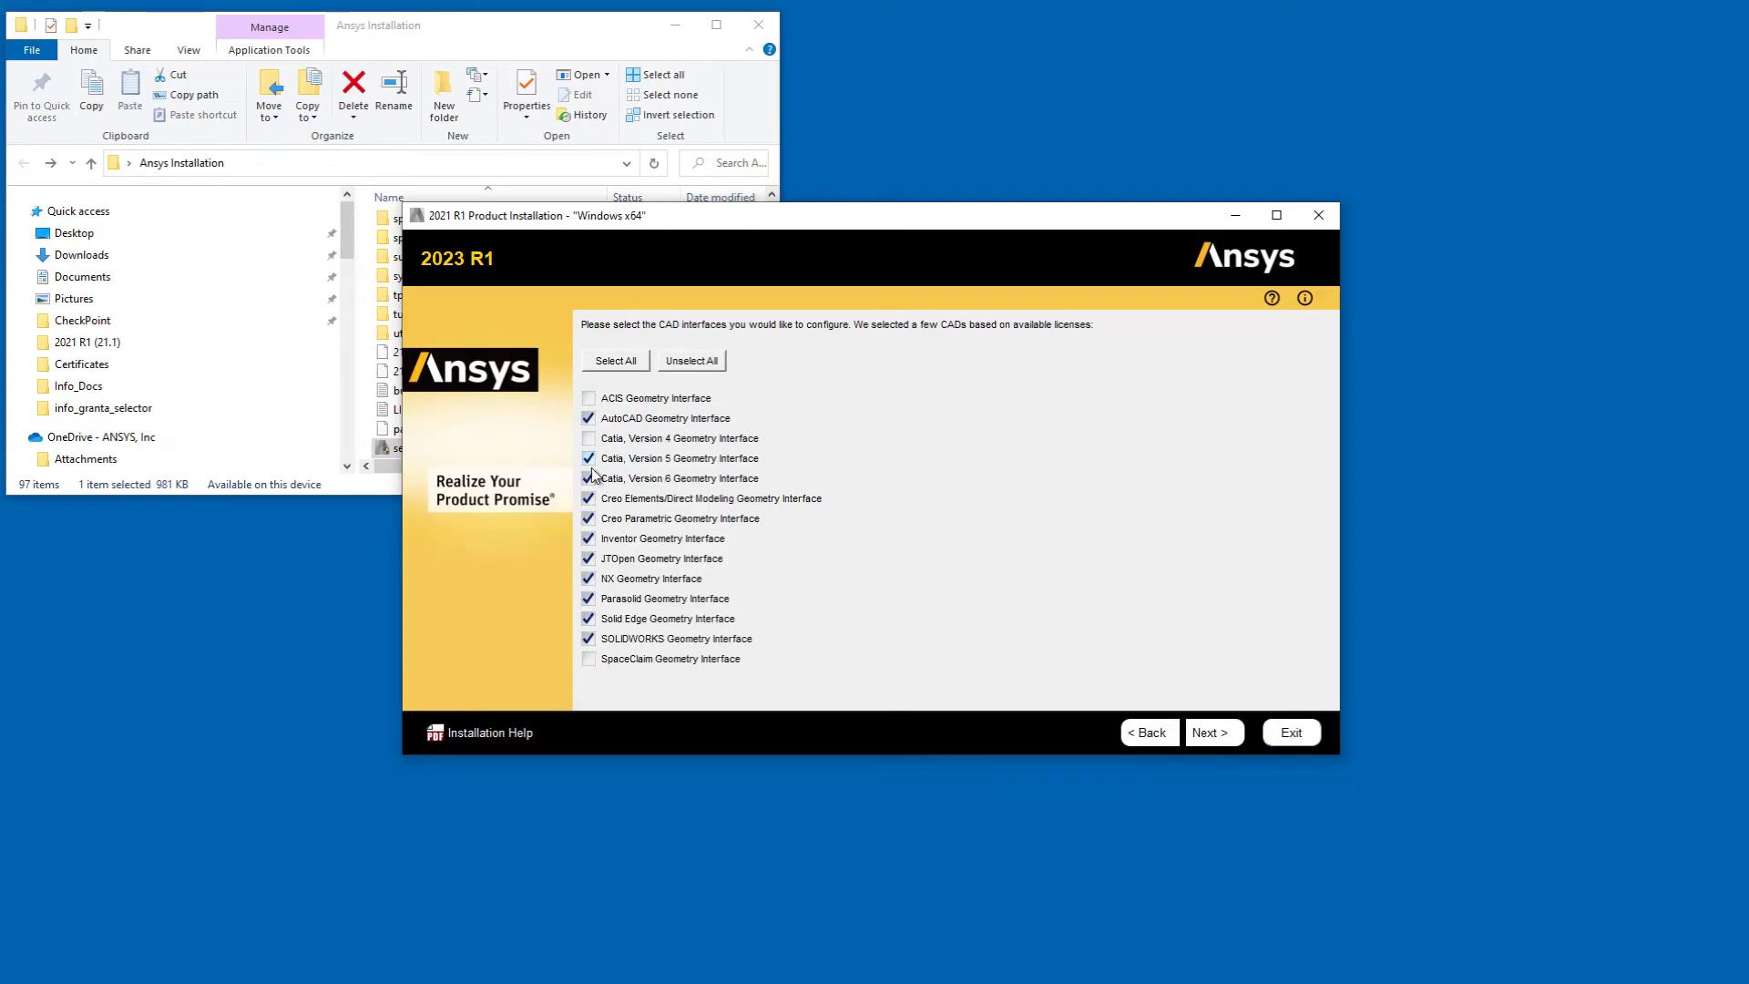
click(589, 460)
click(588, 498)
click(588, 559)
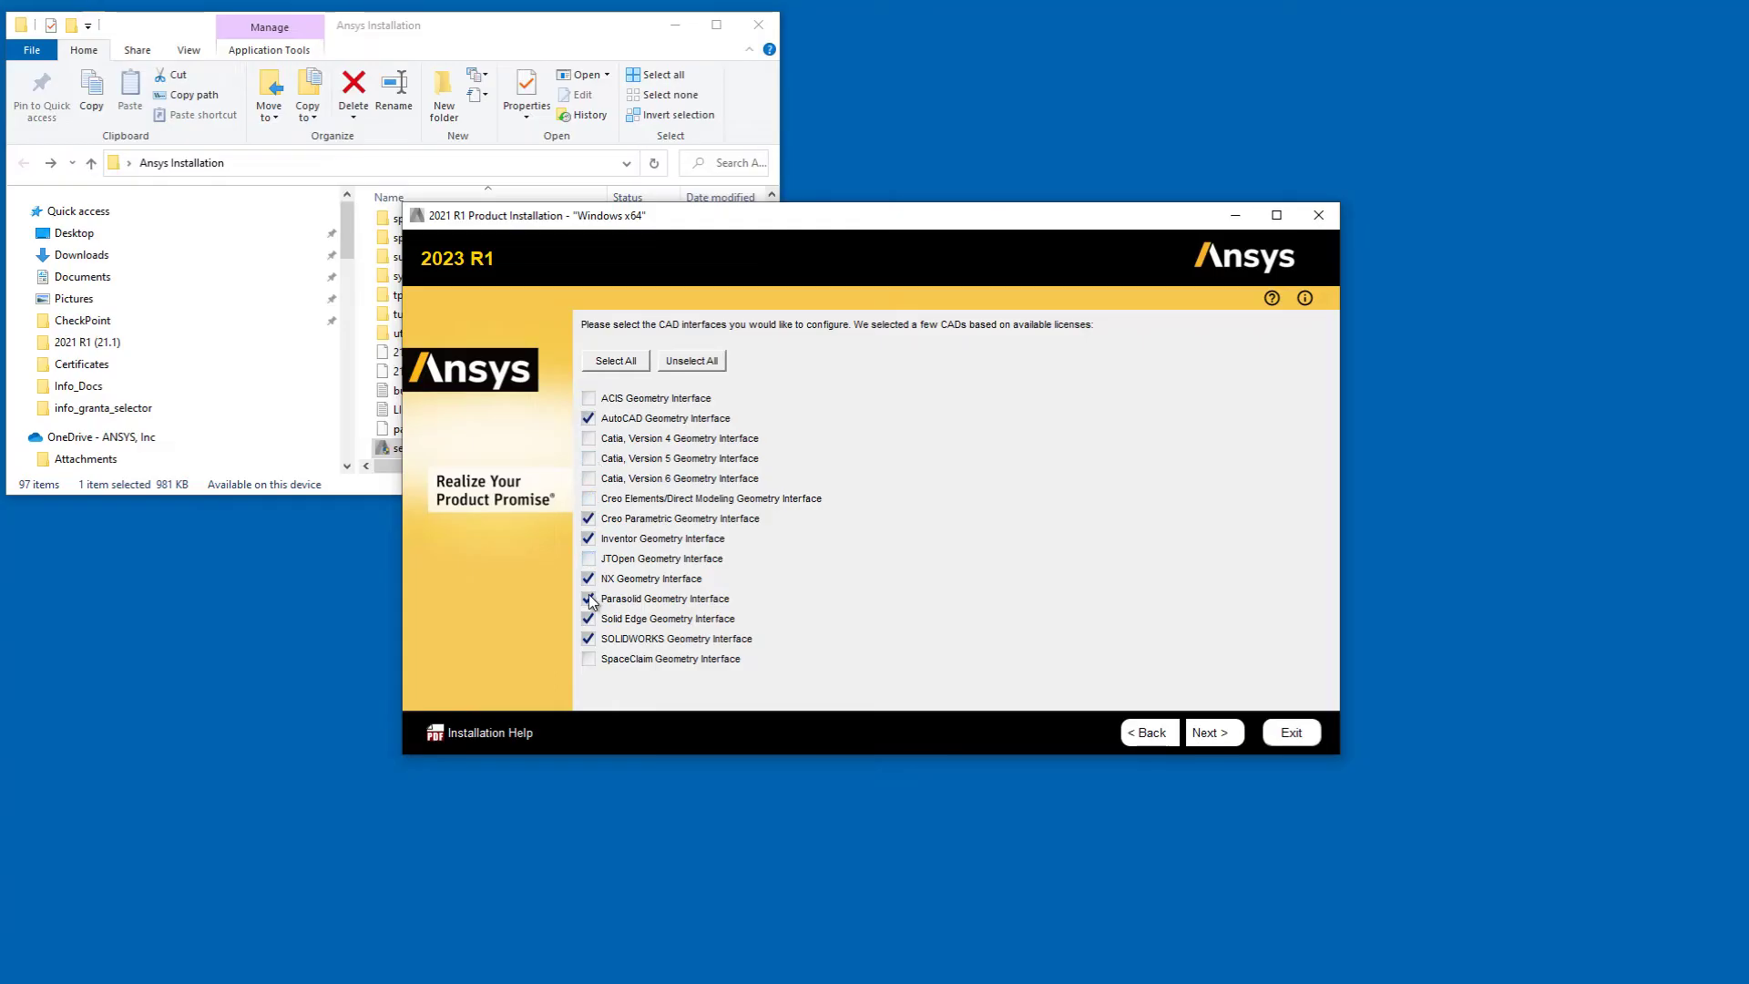
click(589, 599)
click(588, 619)
click(588, 639)
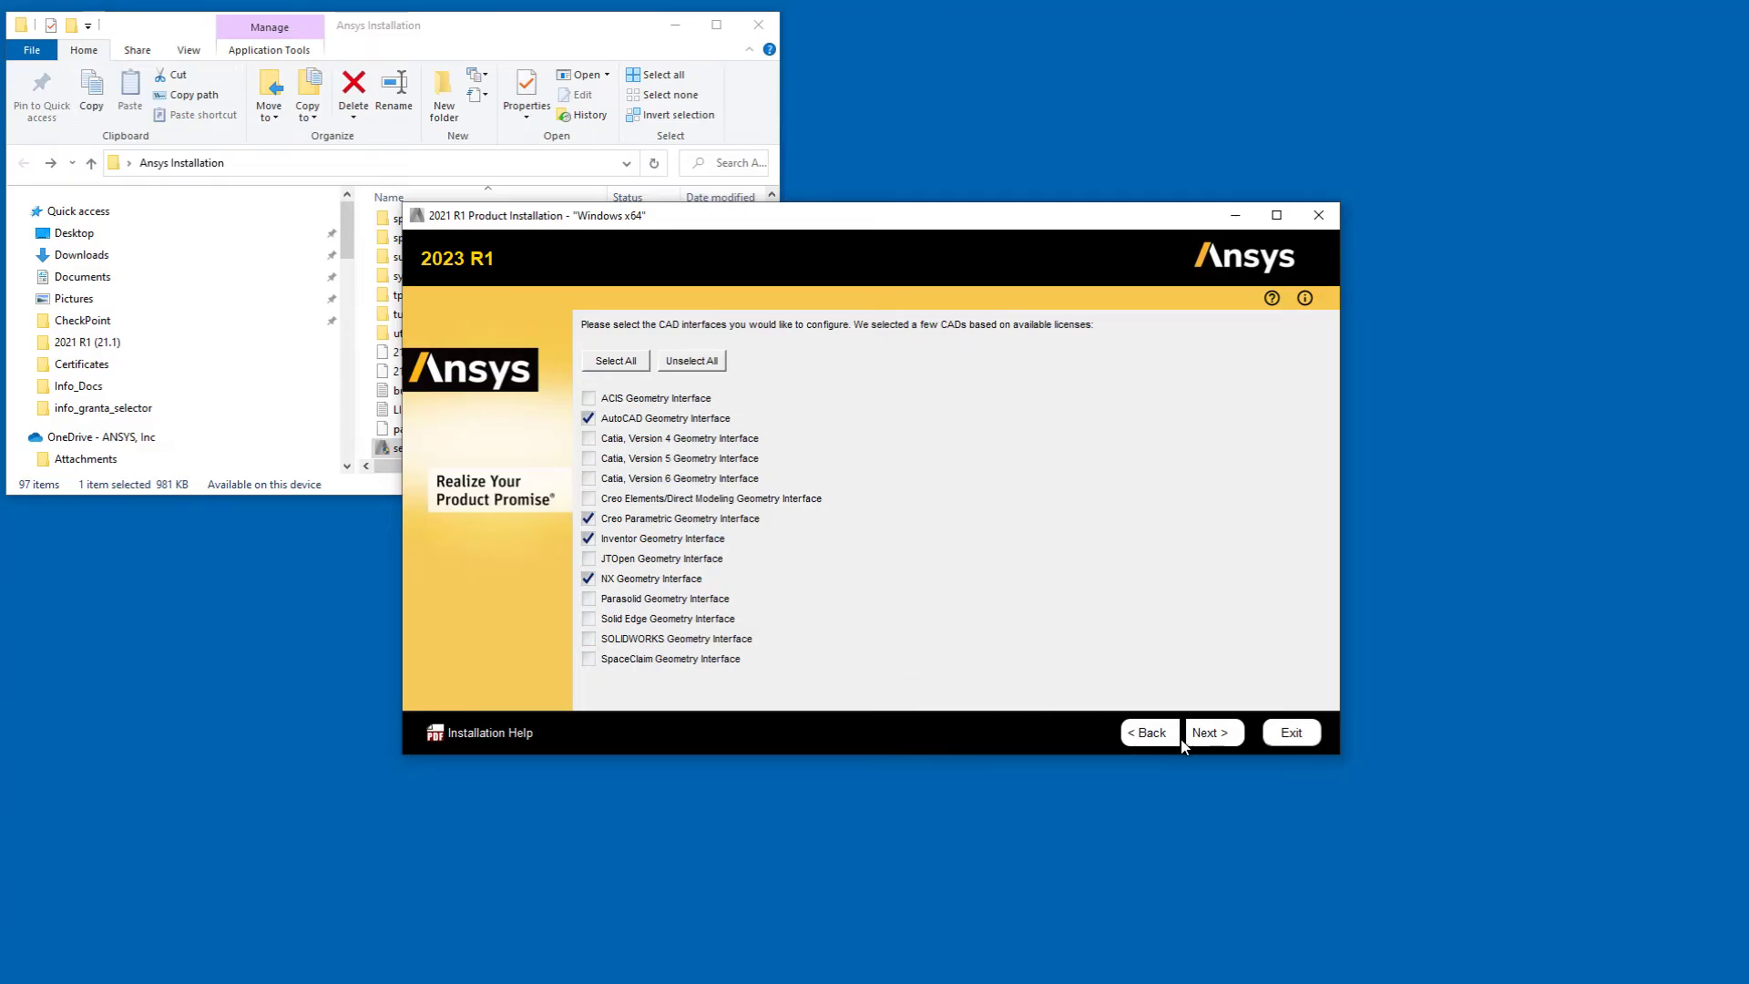
click(1207, 740)
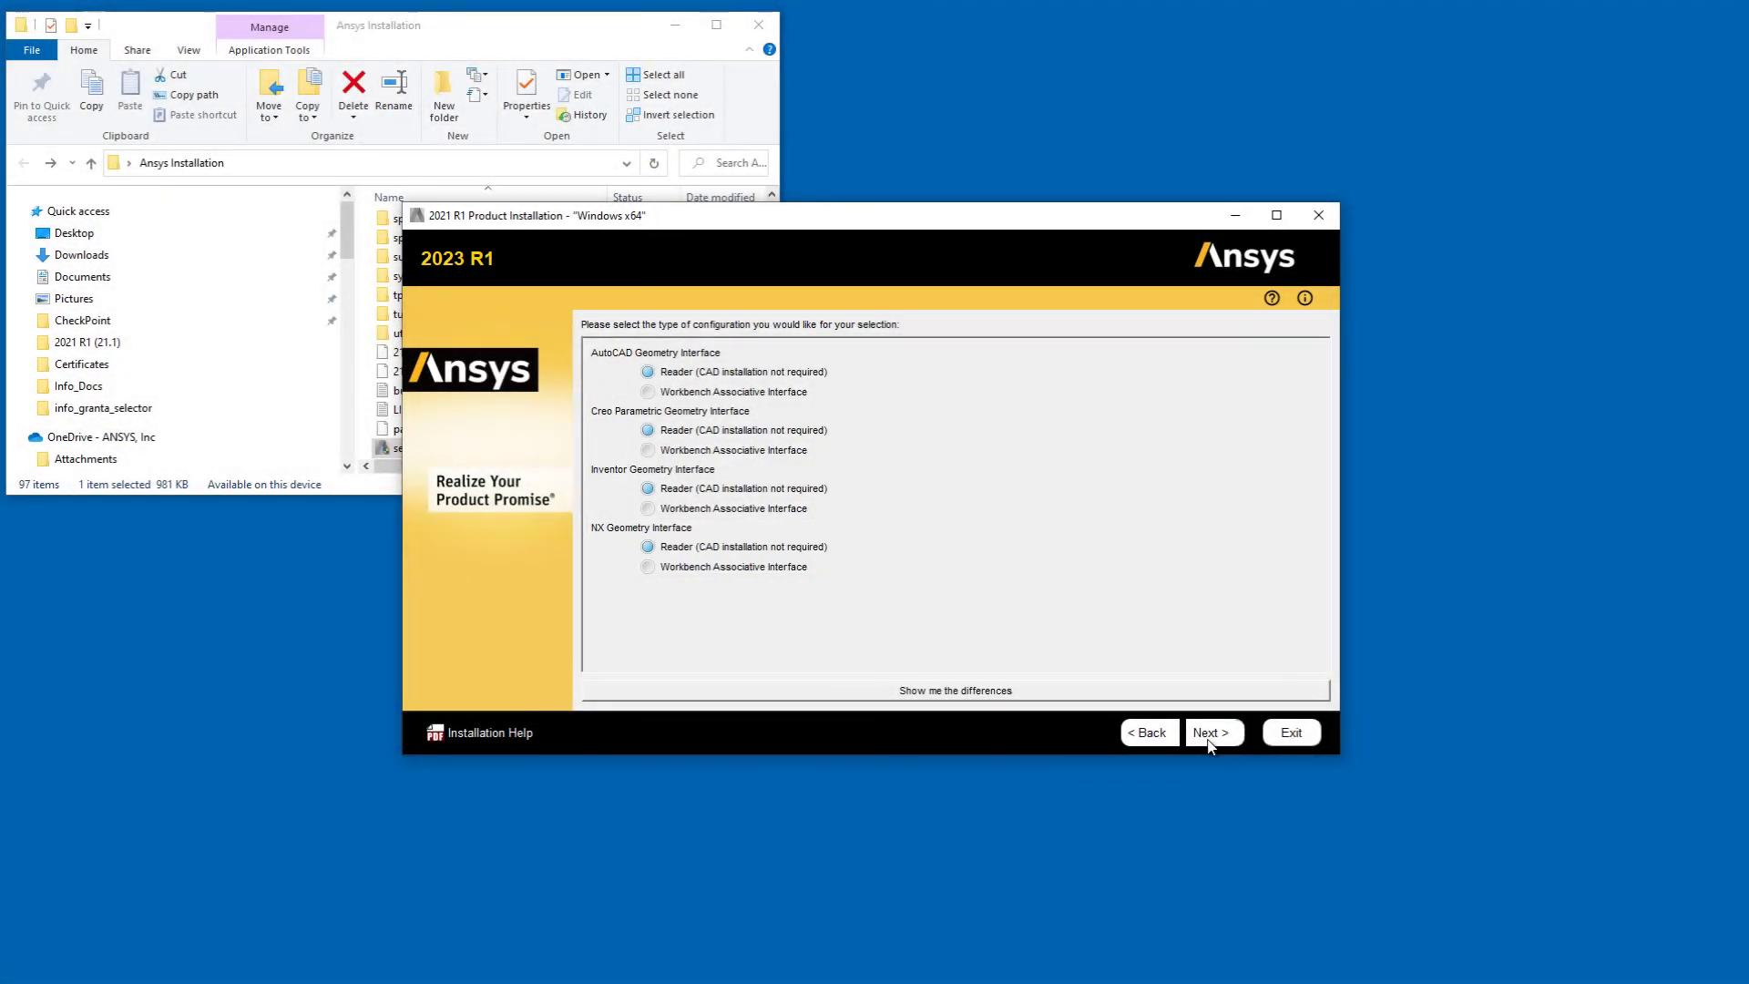
Keep Reader for AutoCAD, Creo Parametric, Inventor and NX, review settings, and install
click(1208, 738)
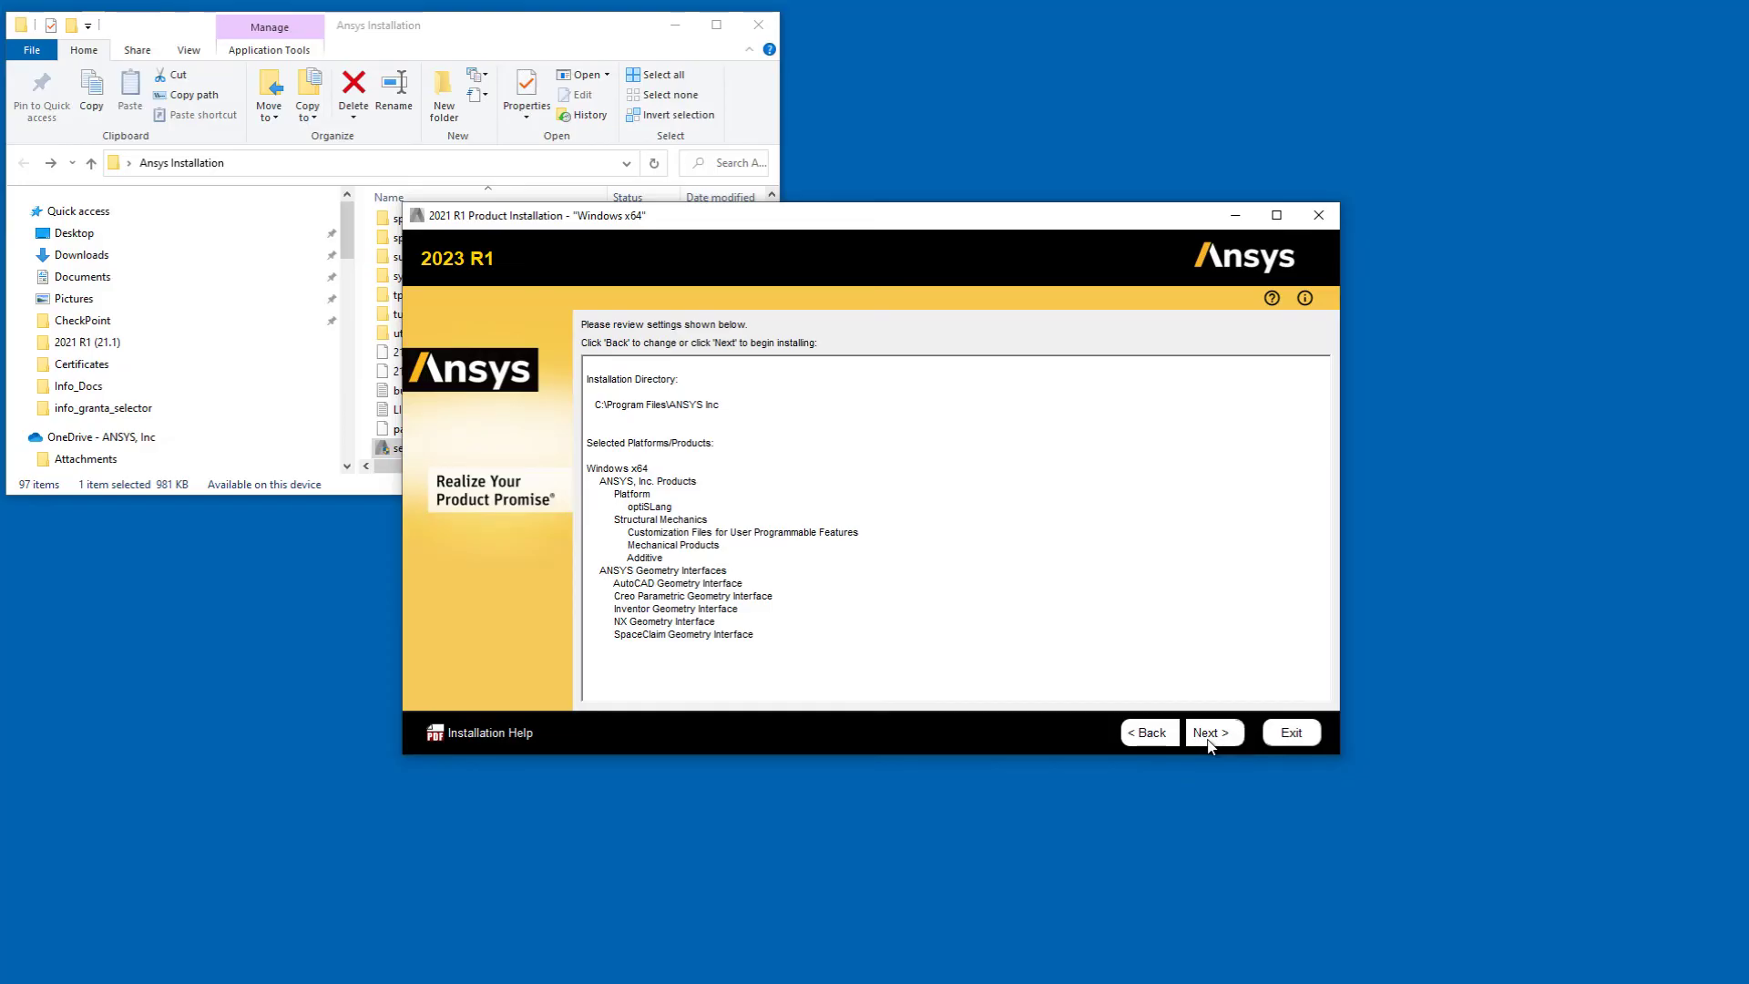
click(1210, 735)
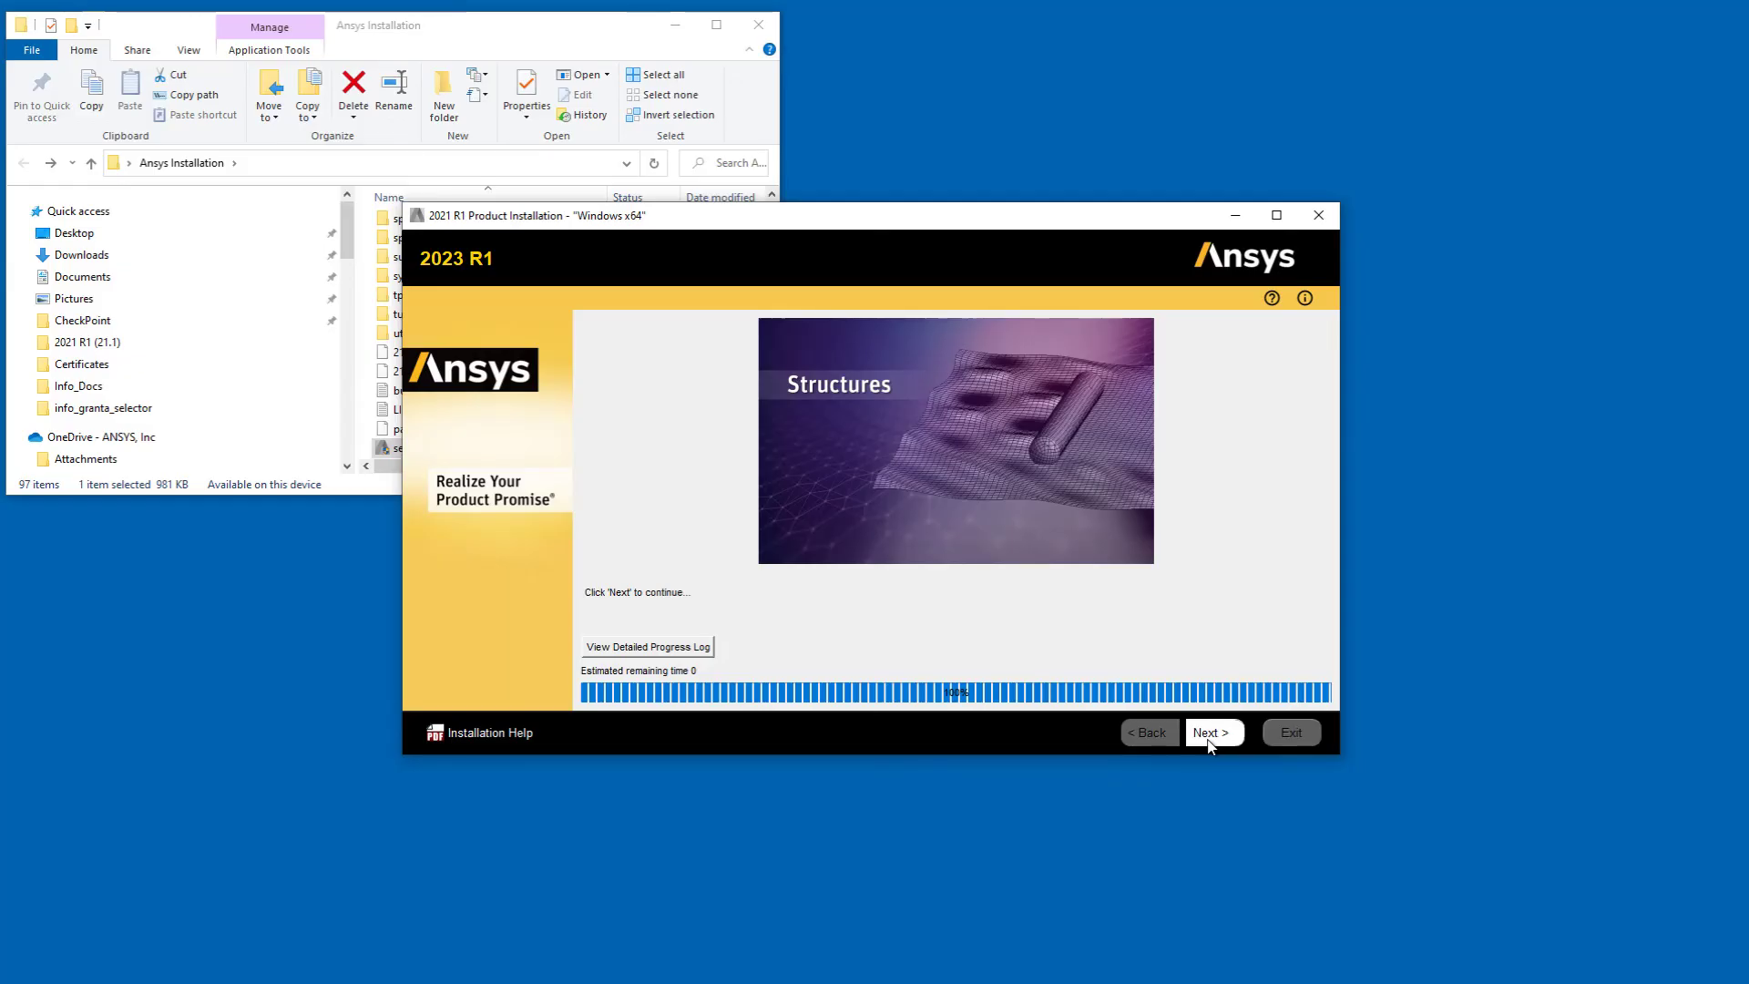
Proceed to the Installation Complete page once the progress bar finishes
click(1209, 734)
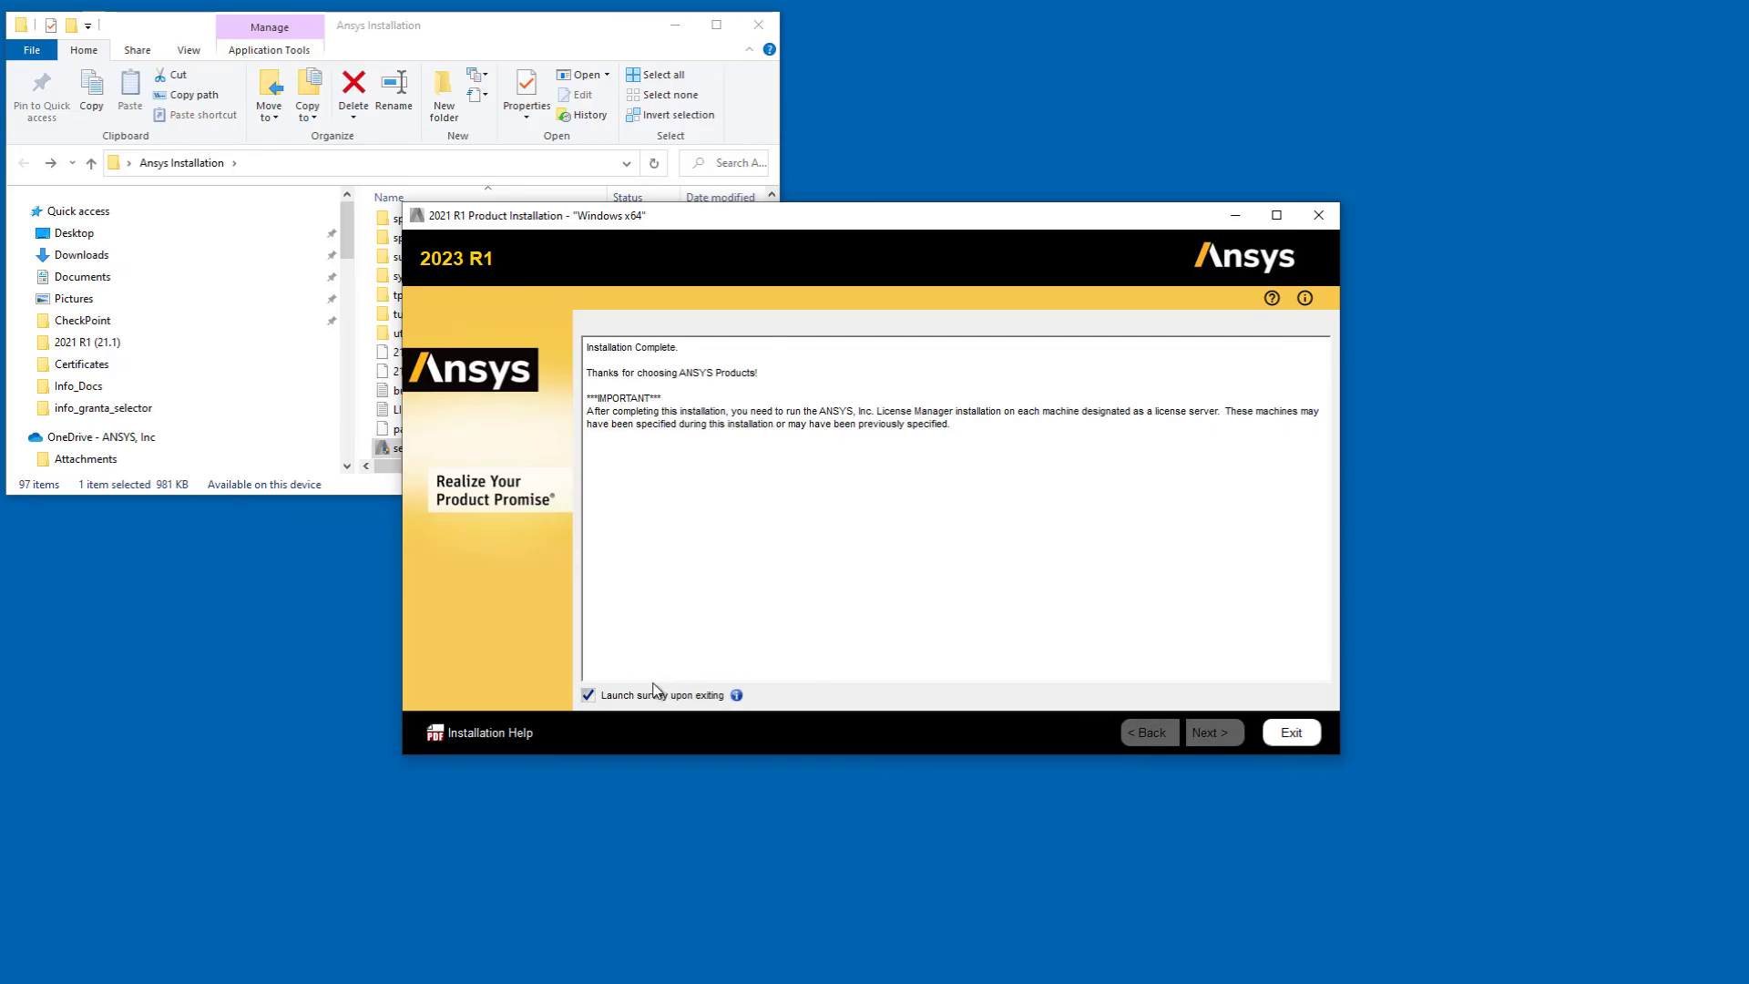
Turn off the Launch survey upon exiting option
click(591, 695)
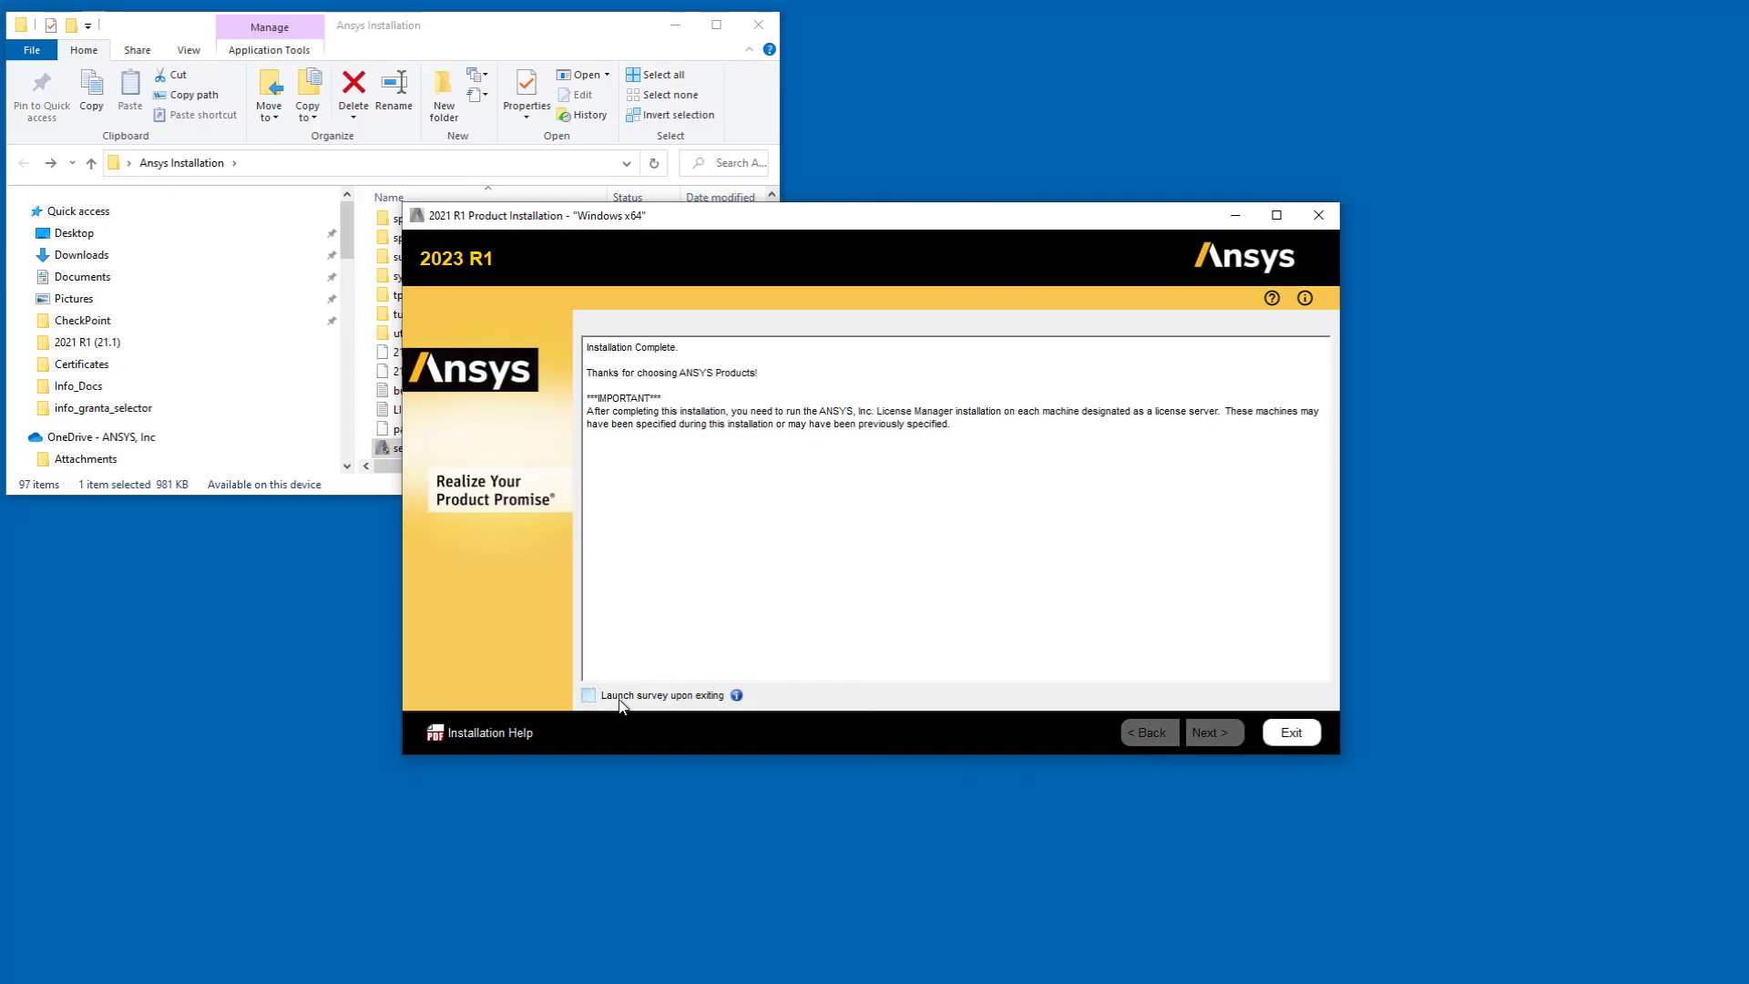